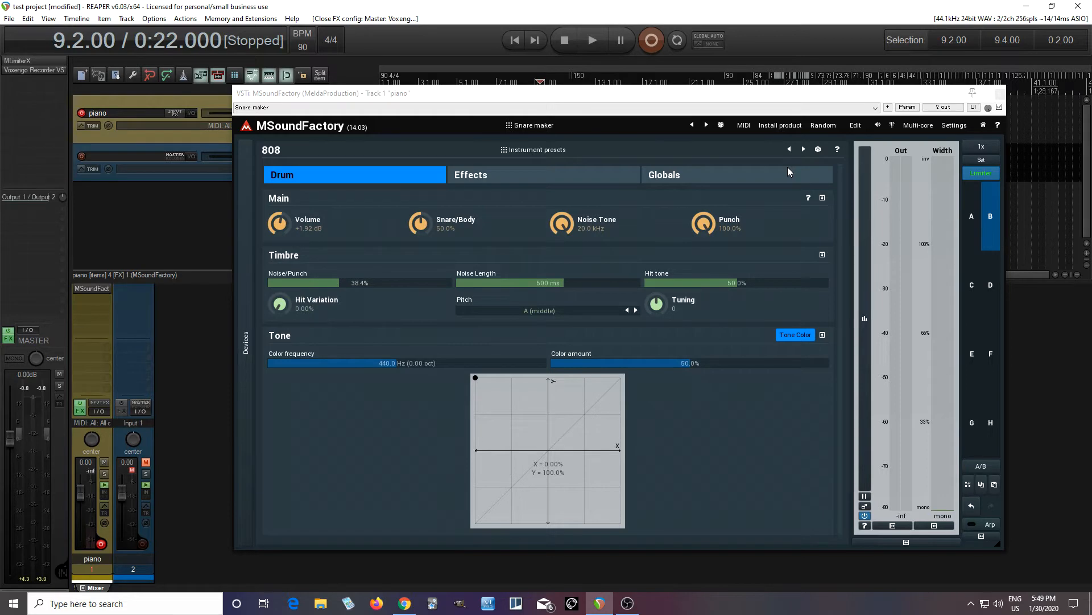
# Switch to slot A with the snare maker prototype, enter edit mode, and open its Drum Synthesizer4NN generator in a separate window
pyautogui.click(972, 217)
pyautogui.click(972, 217)
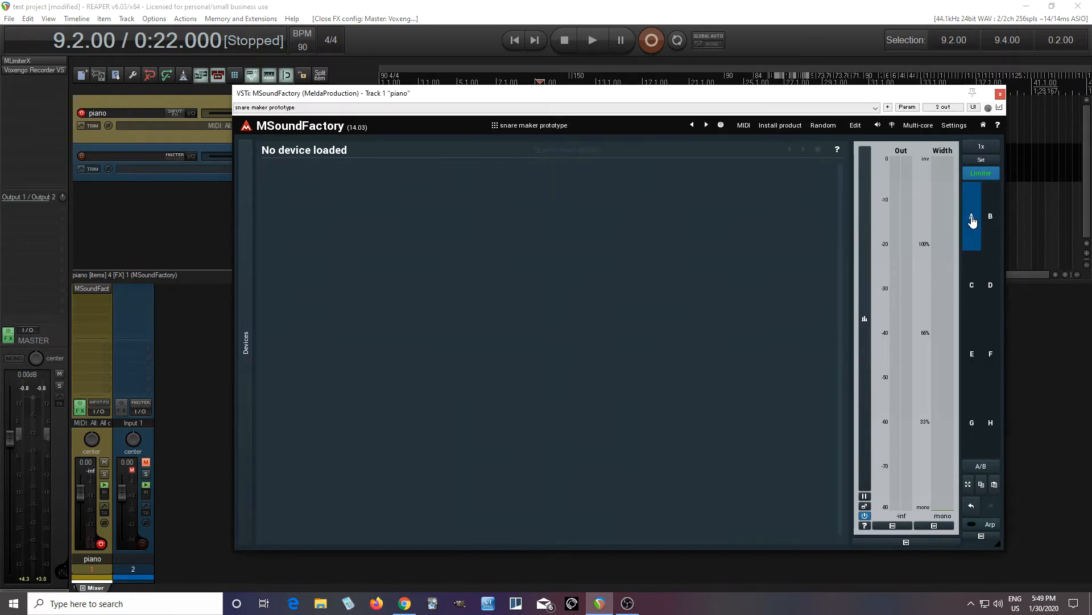
pyautogui.click(855, 126)
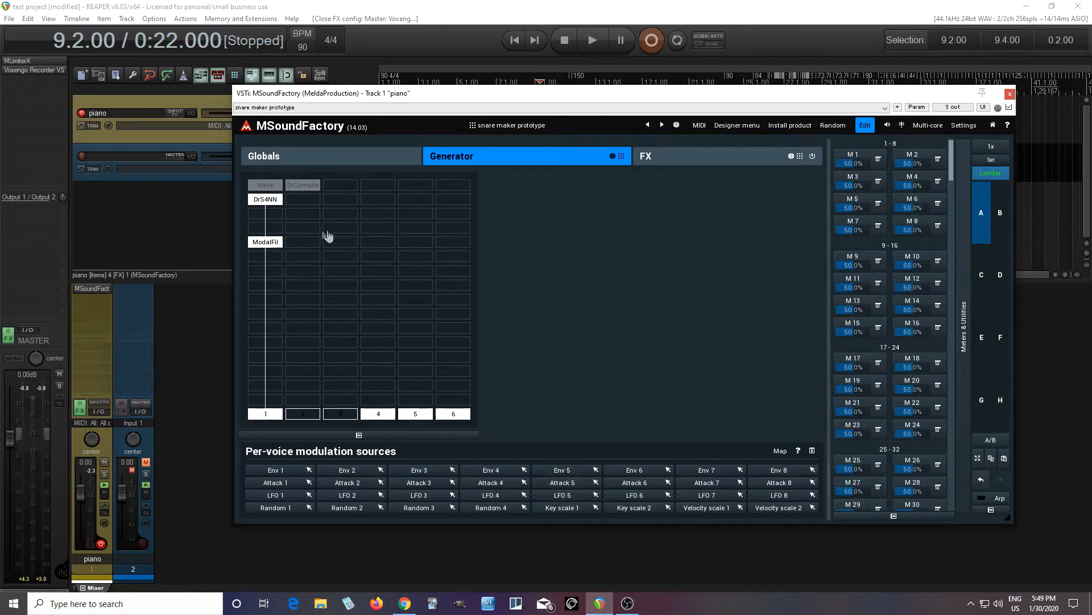
pyautogui.click(273, 202)
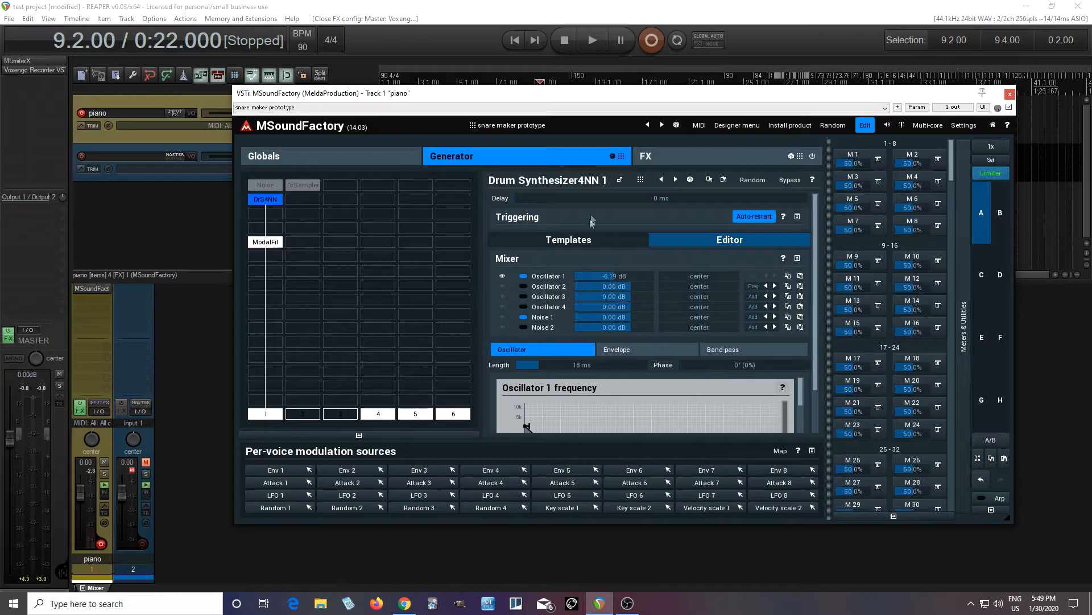
pyautogui.click(620, 180)
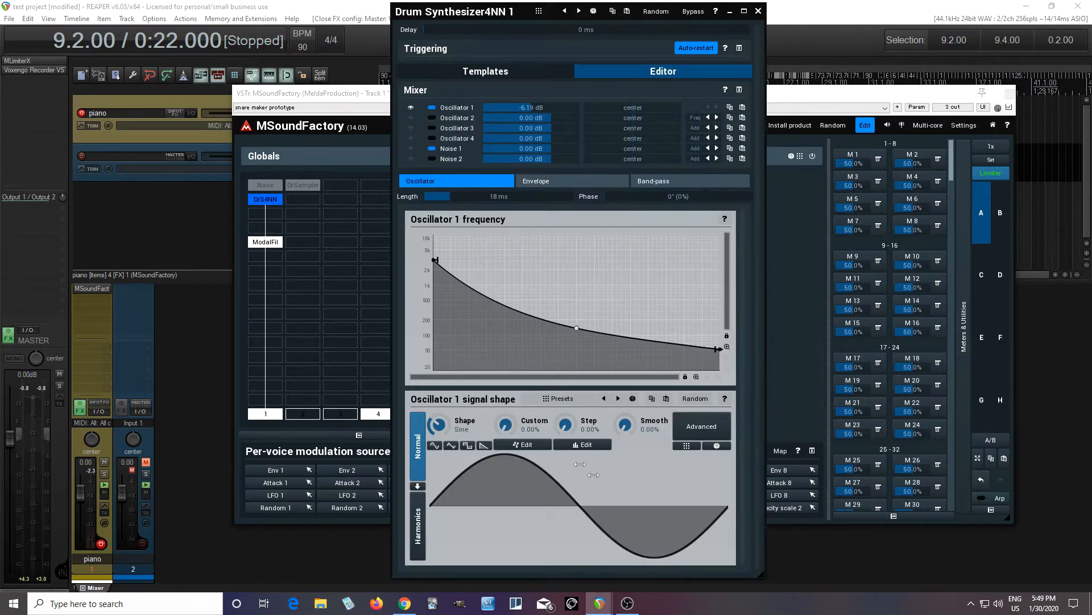
# Audition different curvatures of the Noise 1 envelope and leave it with a steeper concave decay
pyautogui.click(412, 149)
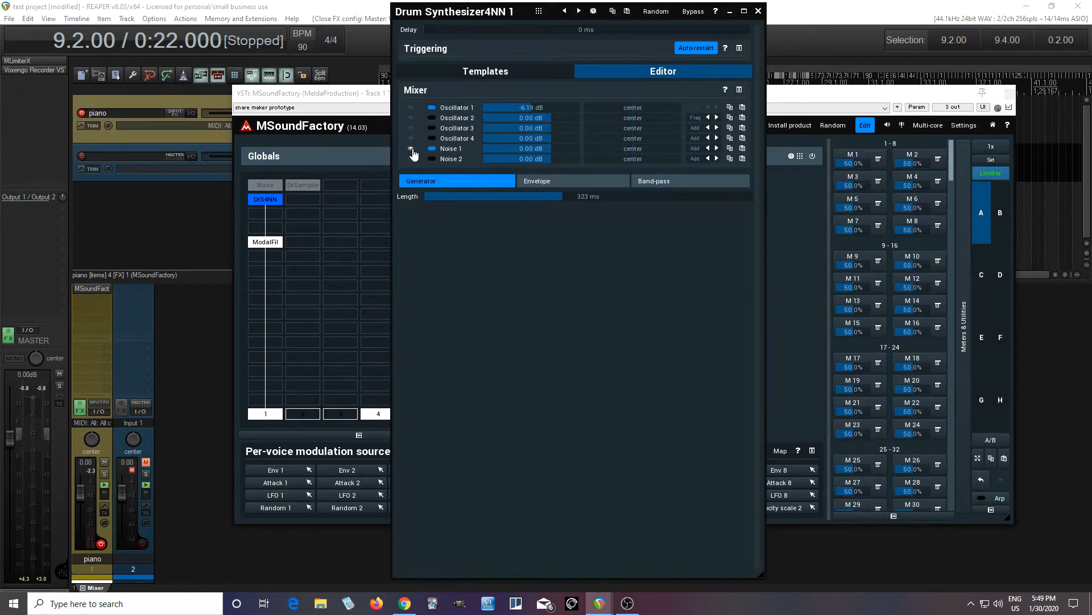
pyautogui.click(542, 181)
pyautogui.moveTo(581, 467)
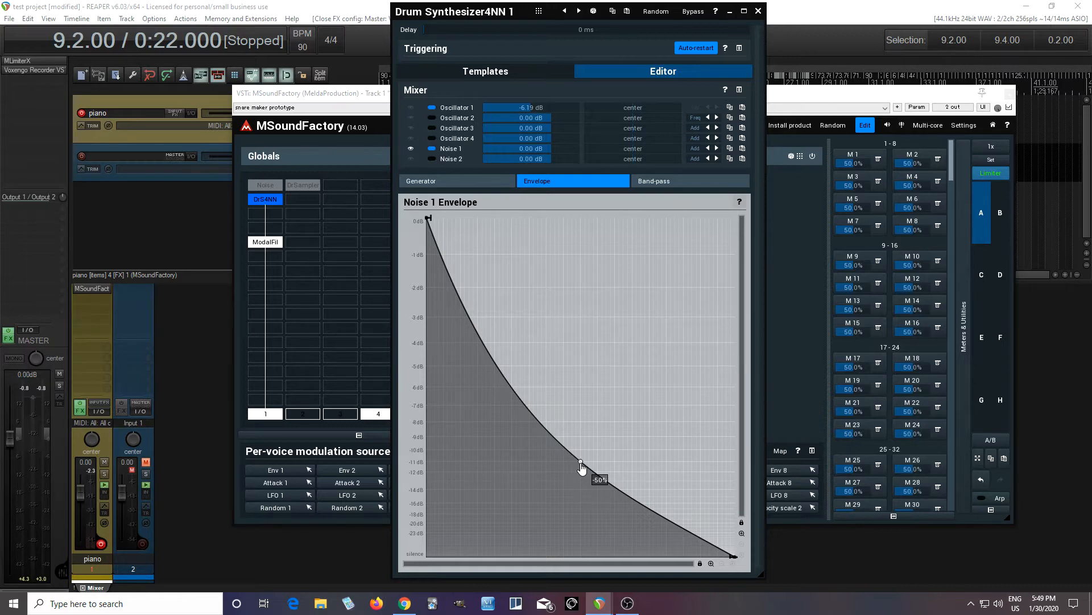
pyautogui.moveTo(581, 467); pyautogui.dragTo(572, 500)
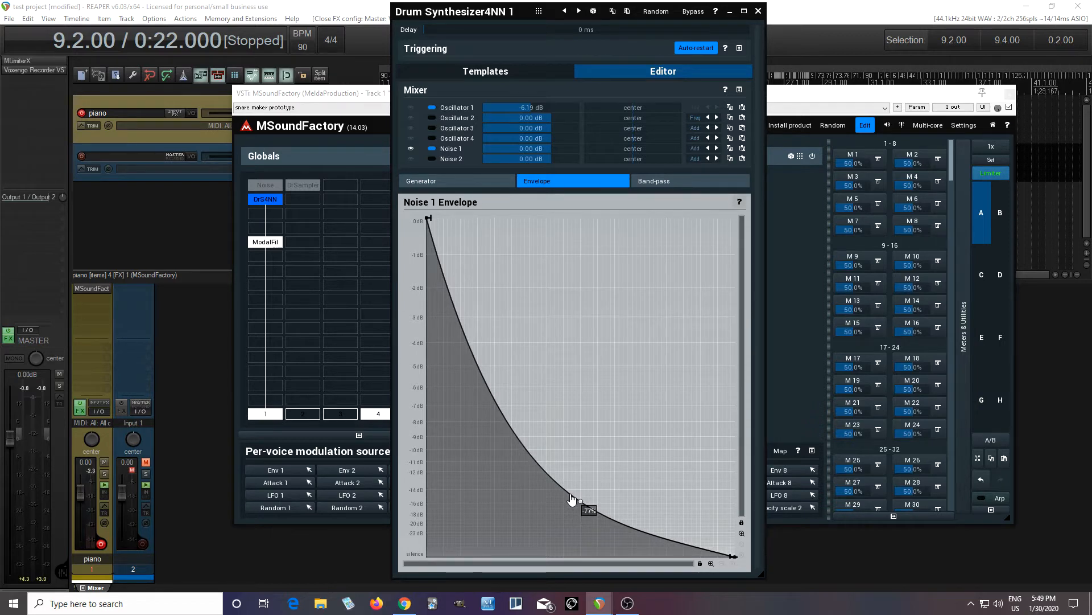
pyautogui.moveTo(572, 499); pyautogui.dragTo(596, 421)
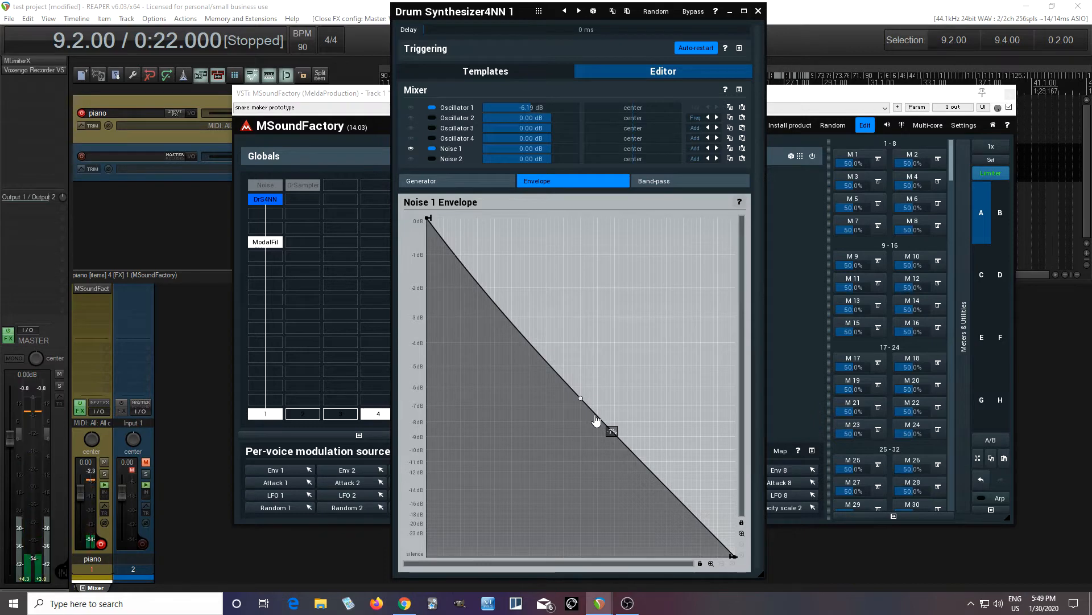
pyautogui.moveTo(595, 420); pyautogui.dragTo(573, 471)
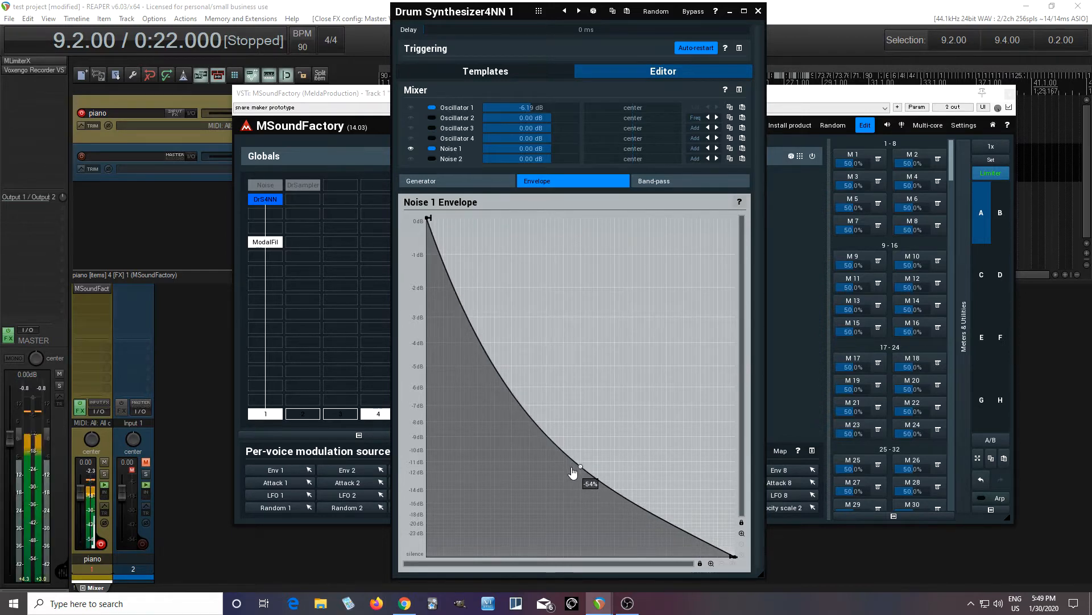
pyautogui.moveTo(572, 471); pyautogui.dragTo(565, 498)
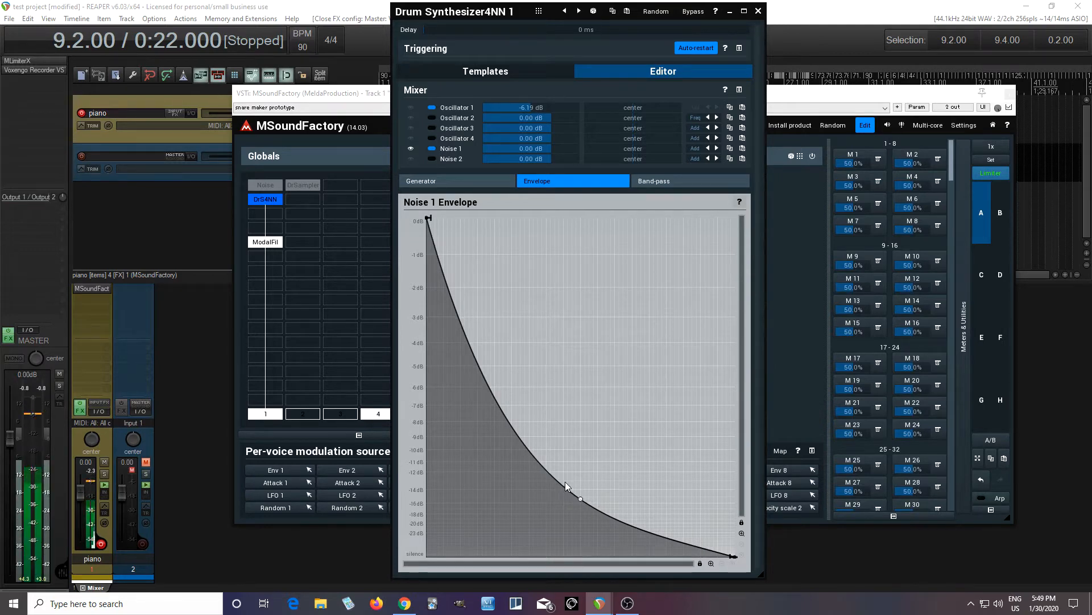
# Set Noise 1's generator length to about 476 ms and close the drum synthesizer's window
pyautogui.click(453, 180)
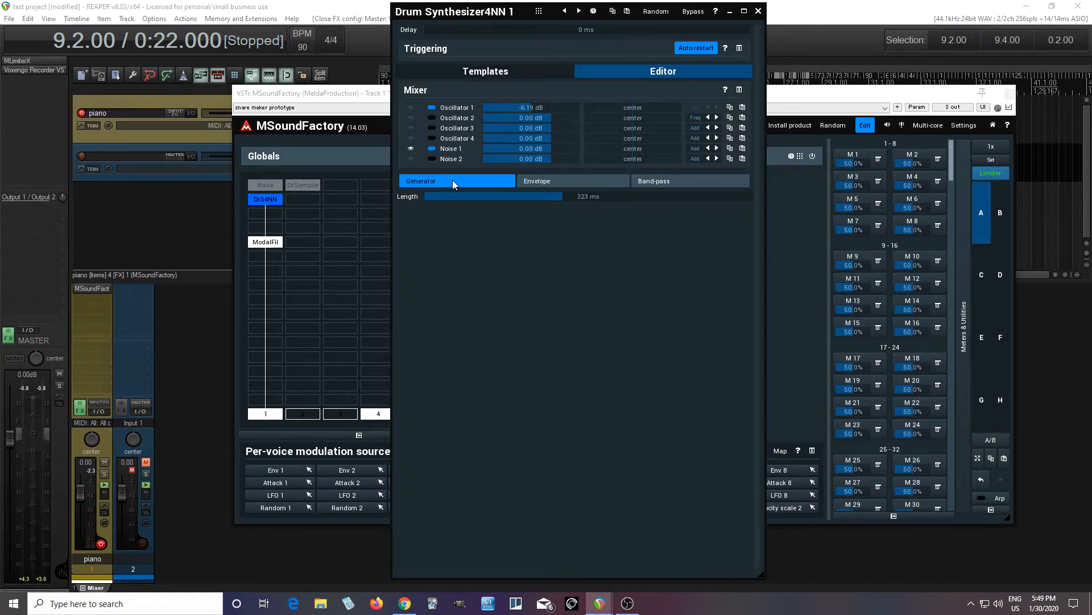
pyautogui.moveTo(585, 196); pyautogui.dragTo(596, 196)
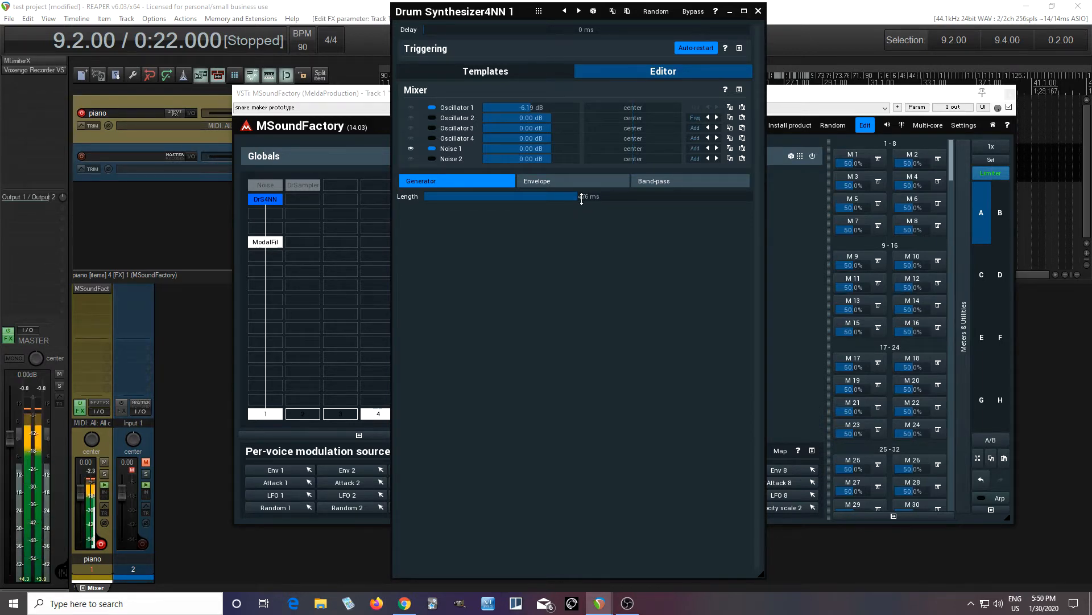
pyautogui.click(759, 11)
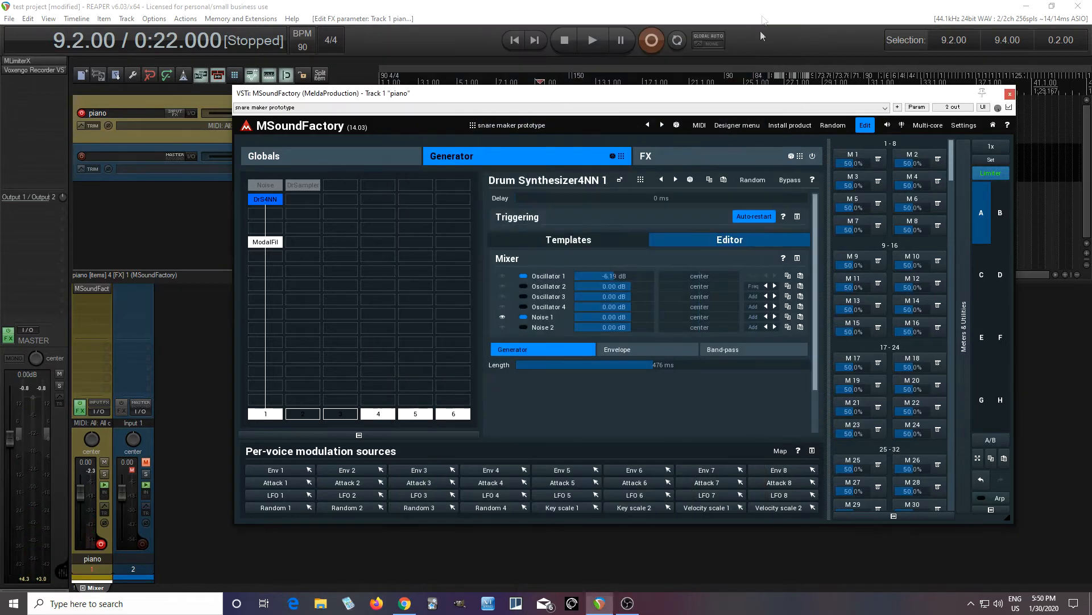
# Add a Filter module directly below the modal filter, with its amp disabled and the filter type set to Diffuser 1
pyautogui.click(271, 257)
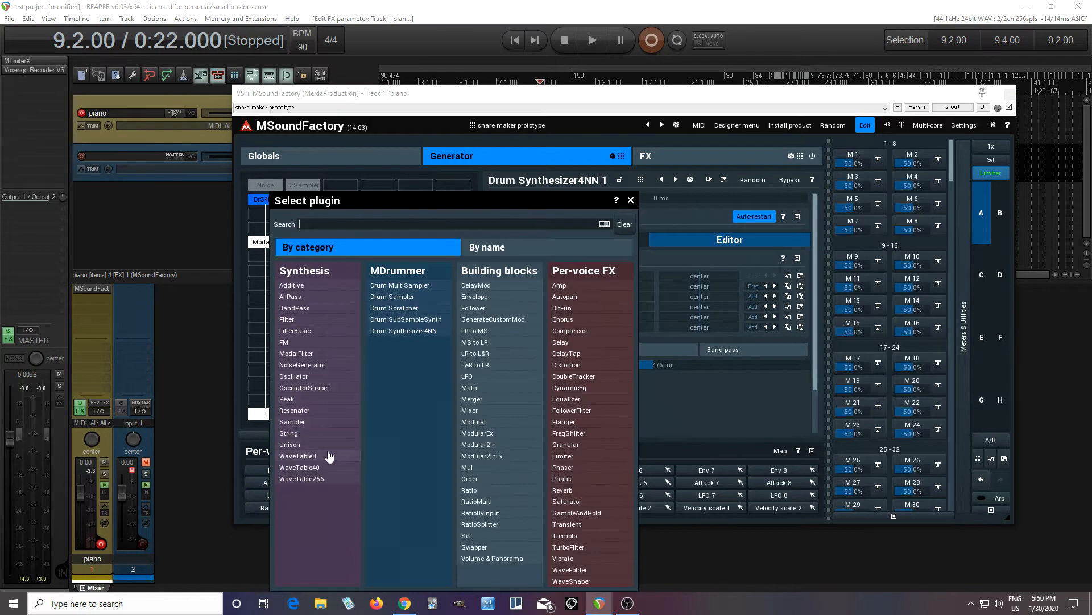
pyautogui.click(305, 319)
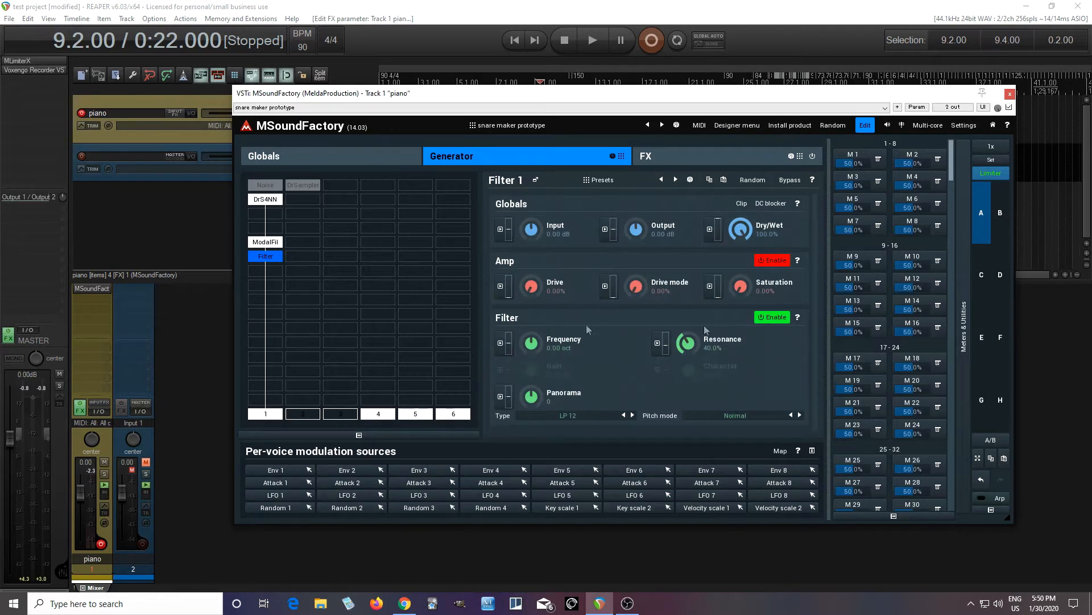
pyautogui.click(771, 261)
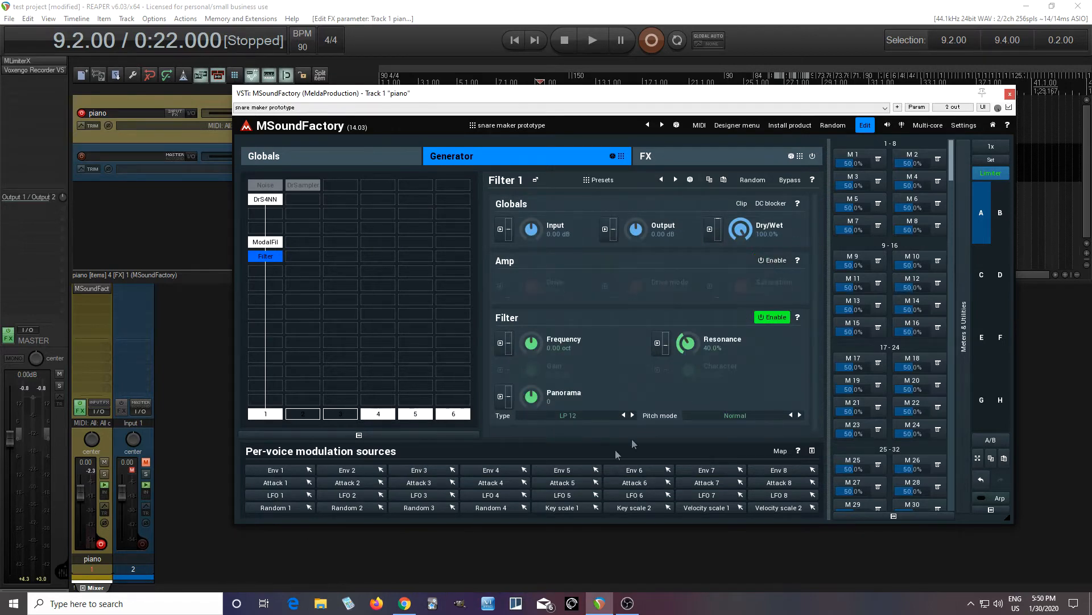
pyautogui.click(576, 420)
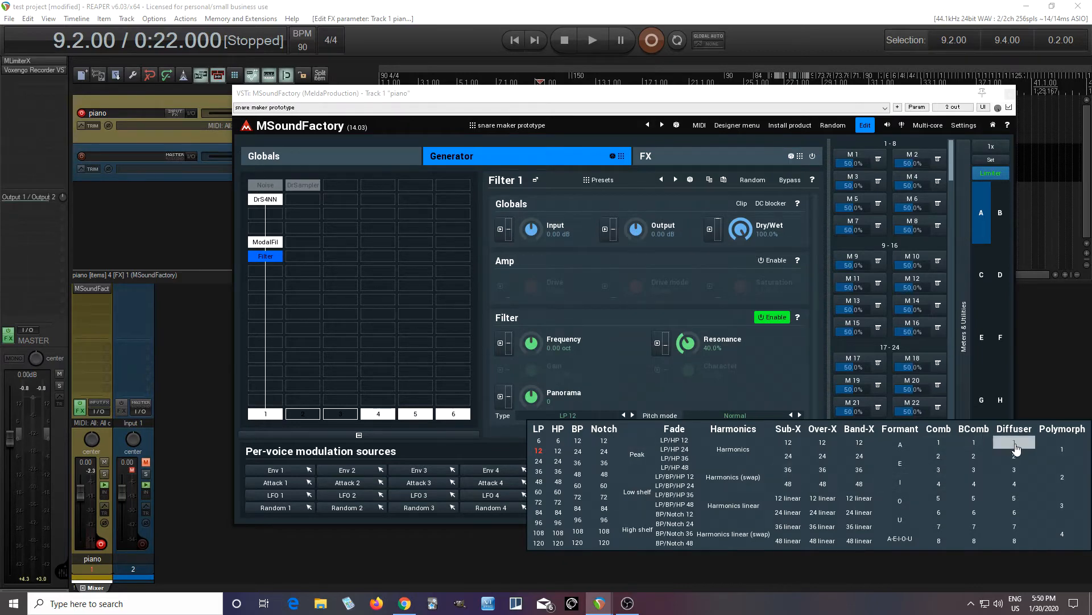
pyautogui.click(1014, 443)
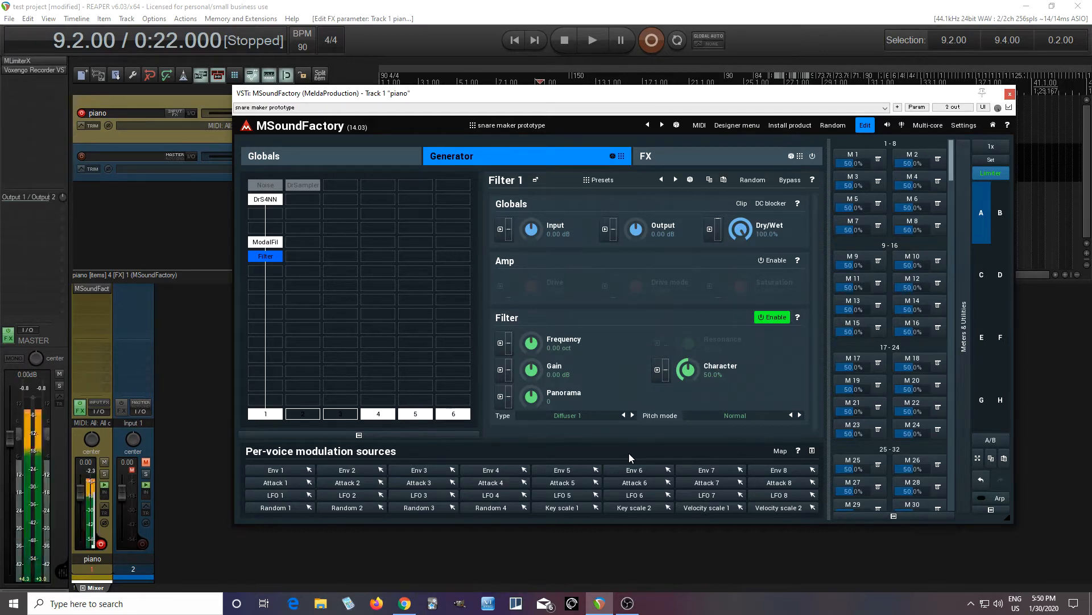
# Compare the sound with the diffuser filter off and on, and set its pitch mode to Constant
pyautogui.click(775, 319)
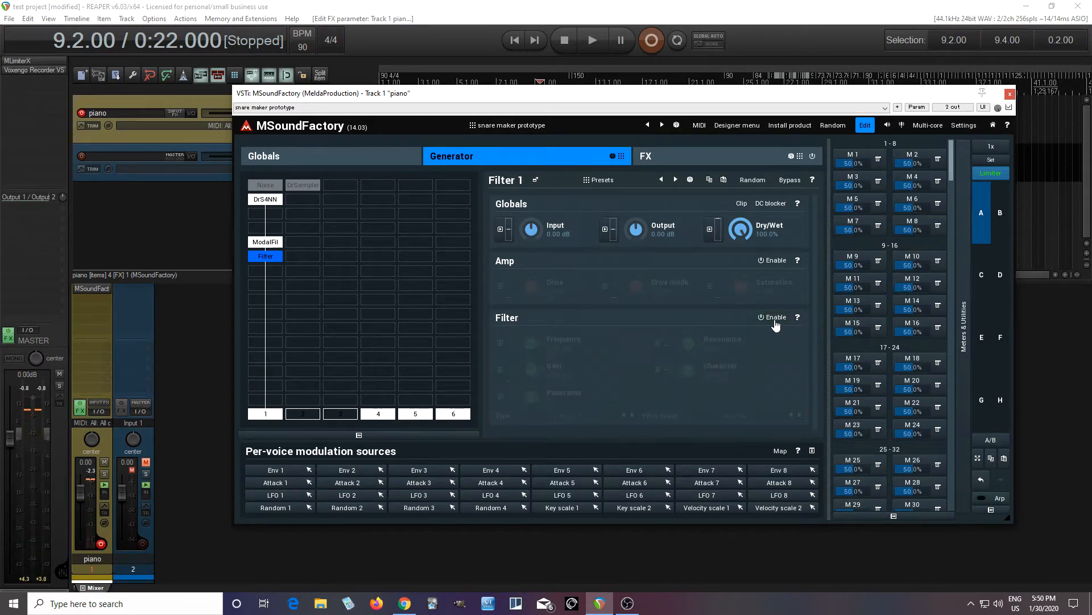
pyautogui.click(775, 322)
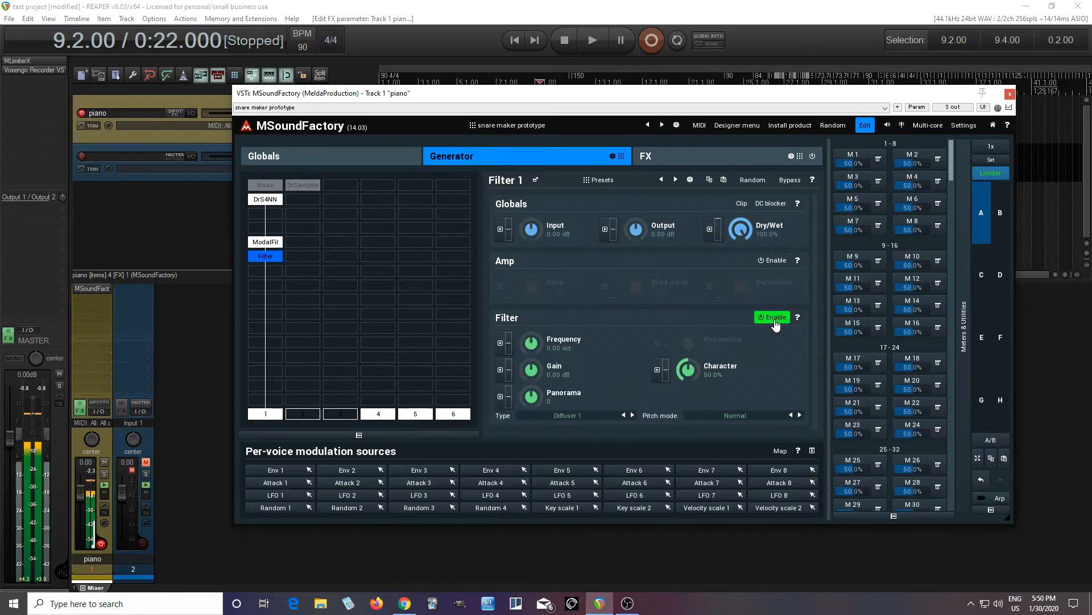
pyautogui.click(734, 416)
pyautogui.click(755, 435)
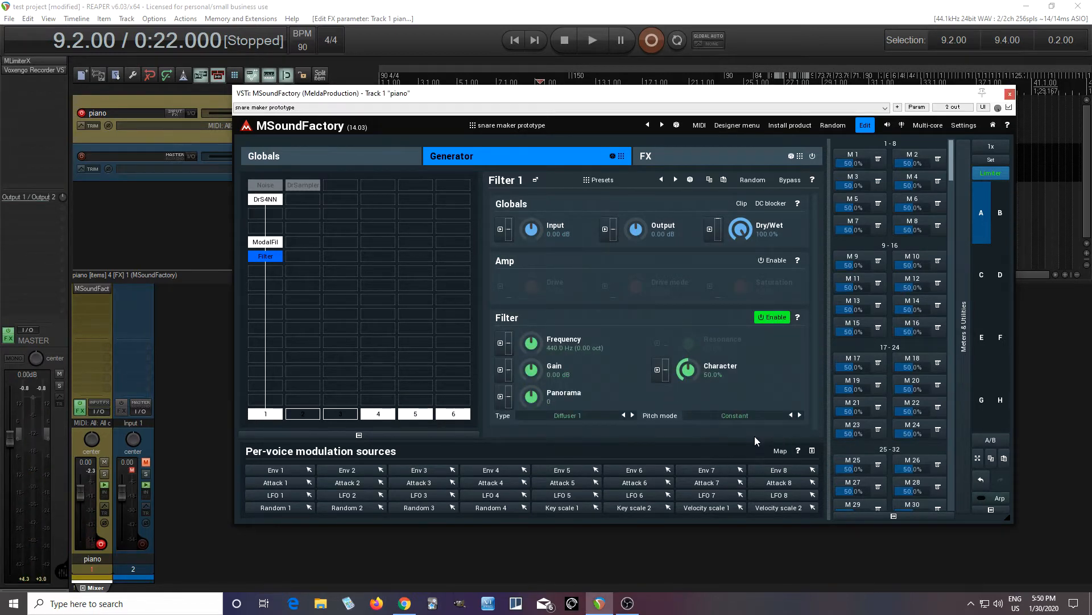
# Try different frequency and gain settings on the diffuser filter, and reset both to their defaults
pyautogui.moveTo(534, 342)
pyautogui.mouseDown()
pyautogui.moveTo(534, 325)
pyautogui.moveTo(534, 364)
pyautogui.moveTo(532, 342)
pyautogui.mouseUp()
pyautogui.doubleClick(532, 341)
pyautogui.doubleClick(531, 370)
pyautogui.scroll(-5, 535, 371)
pyautogui.scroll(3, 535, 366)
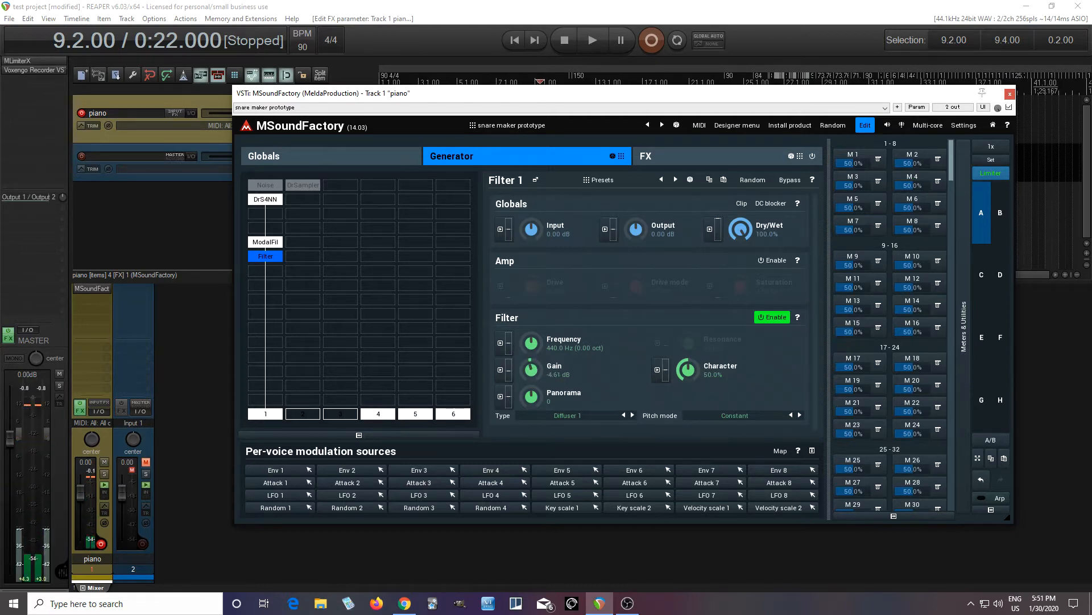
pyautogui.doubleClick(530, 369)
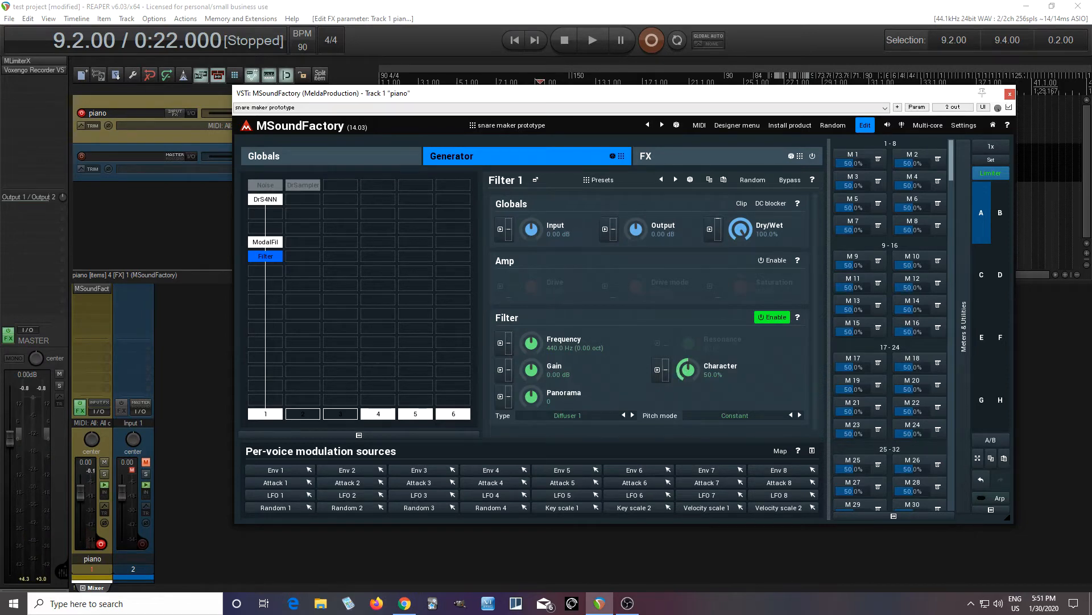
# Set the diffuser's frequency to about 1820 Hz, gain to -4.61 dB and character to 32.8%, comparing the sound against bypass
pyautogui.moveTo(688, 370)
pyautogui.mouseDown()
pyautogui.moveTo(694, 375)
pyautogui.moveTo(694, 364)
pyautogui.mouseUp()
pyautogui.moveTo(542, 360); pyautogui.dragTo(531, 336)
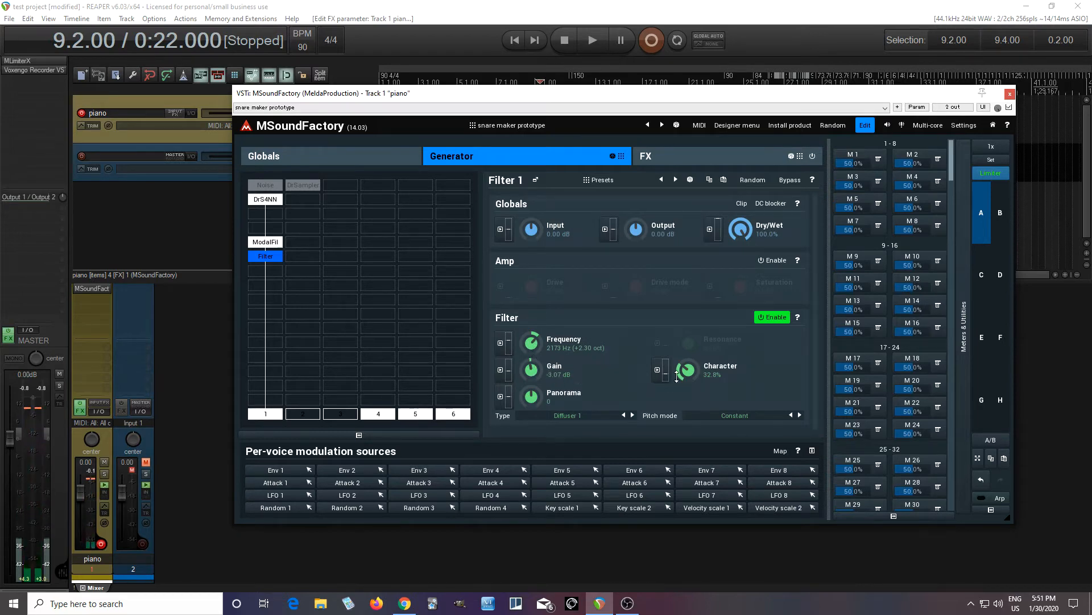
pyautogui.click(785, 179)
pyautogui.click(785, 180)
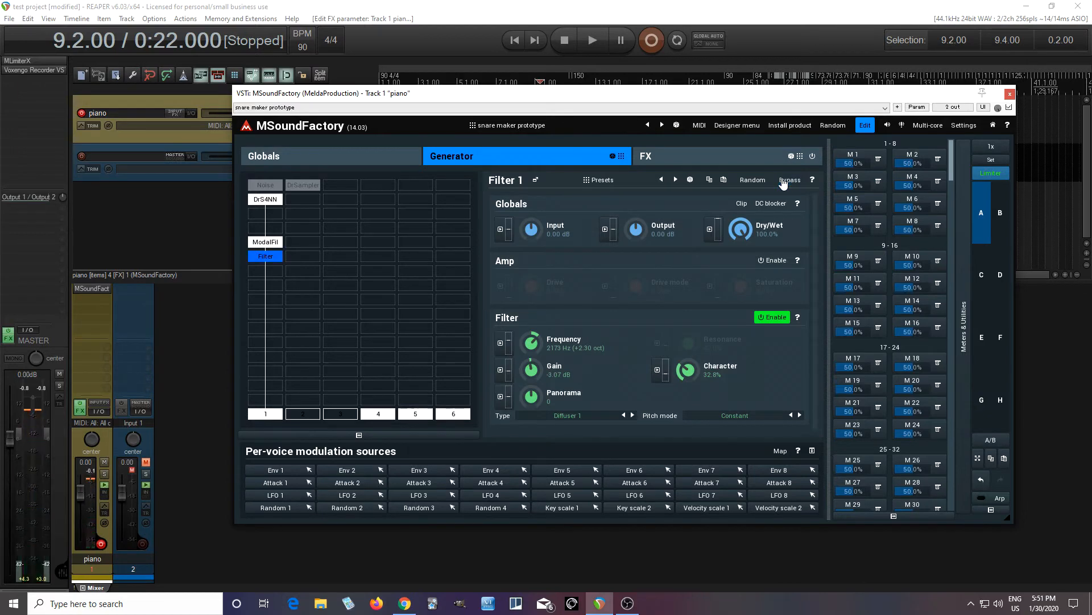
pyautogui.moveTo(535, 369); pyautogui.dragTo(535, 373)
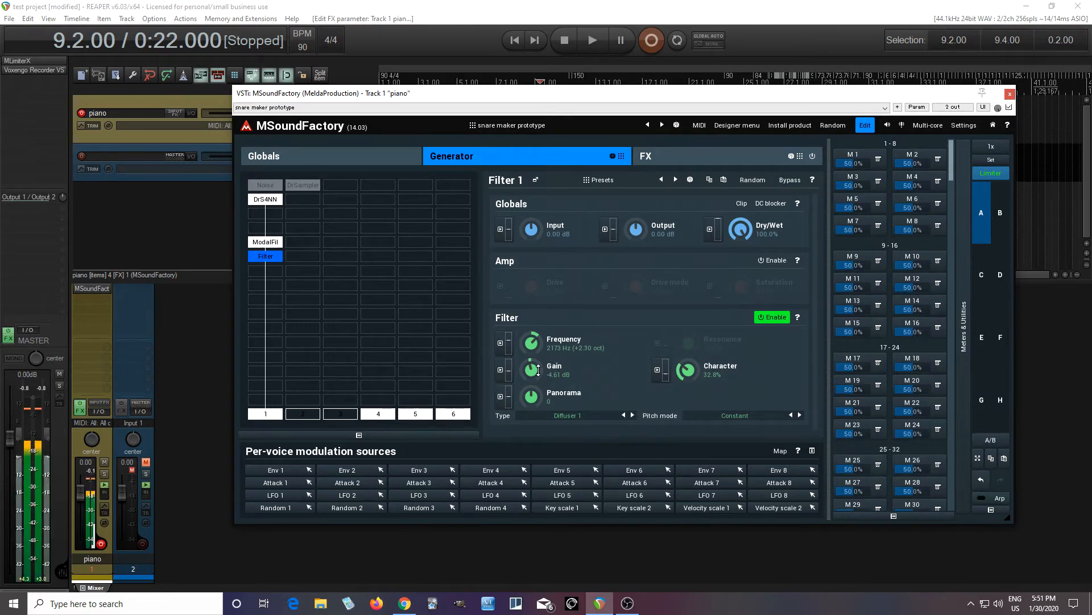
pyautogui.moveTo(535, 333); pyautogui.dragTo(535, 341)
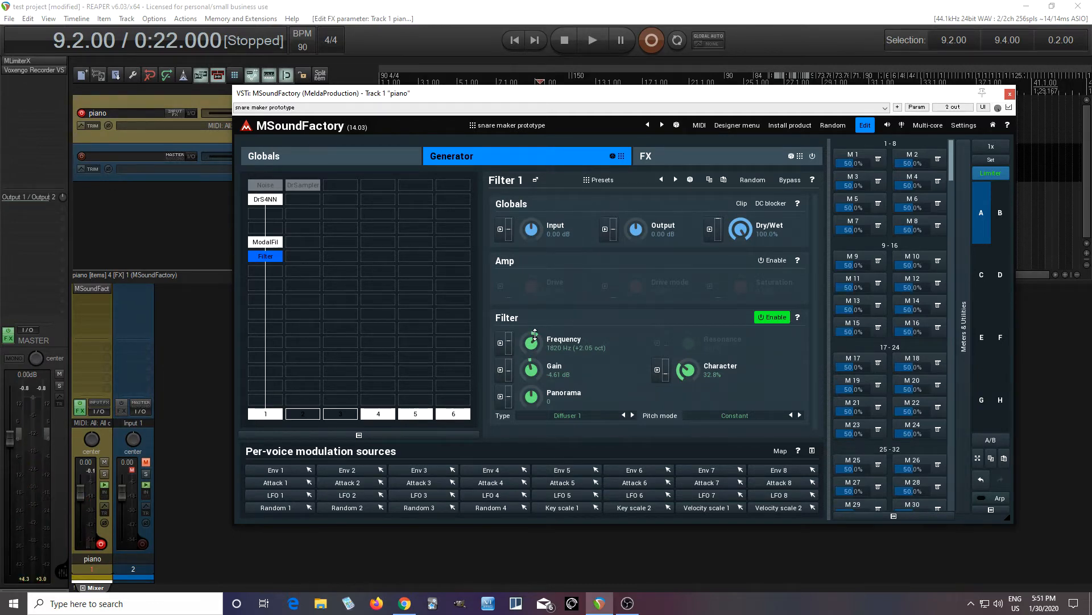
# Audition the filter types Diffuser 2 through Diffuser 7 and return to Diffuser 1
pyautogui.click(634, 415)
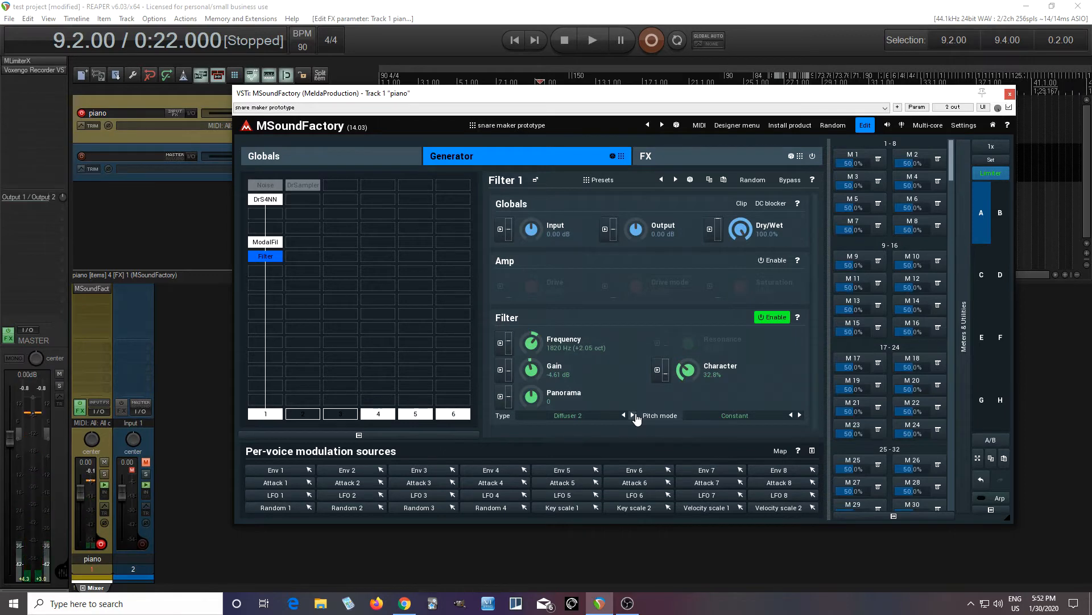
pyautogui.click(633, 415)
pyautogui.click(635, 416)
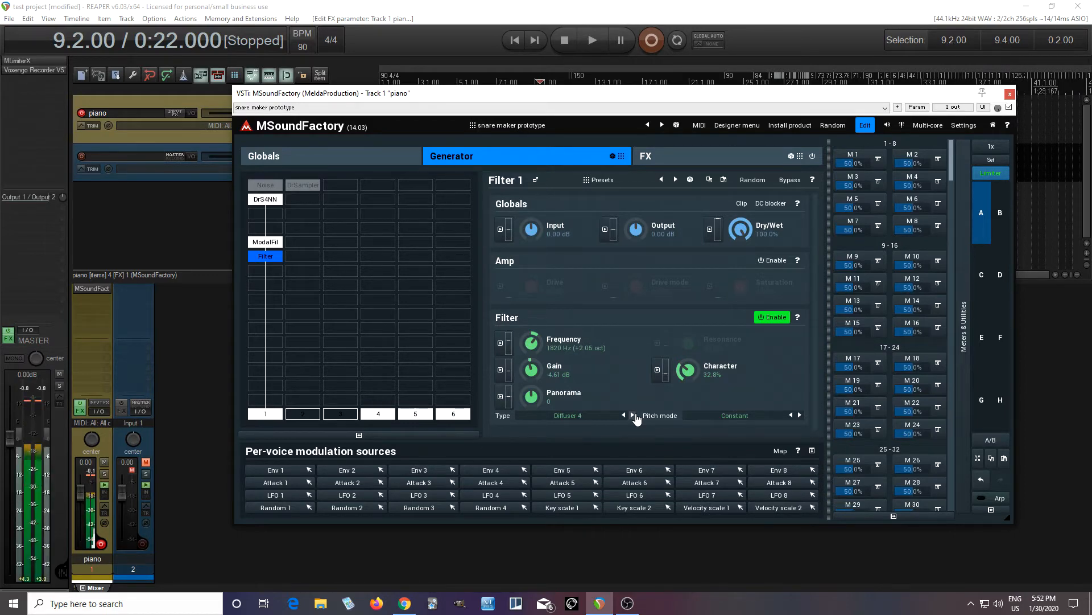
pyautogui.click(633, 416)
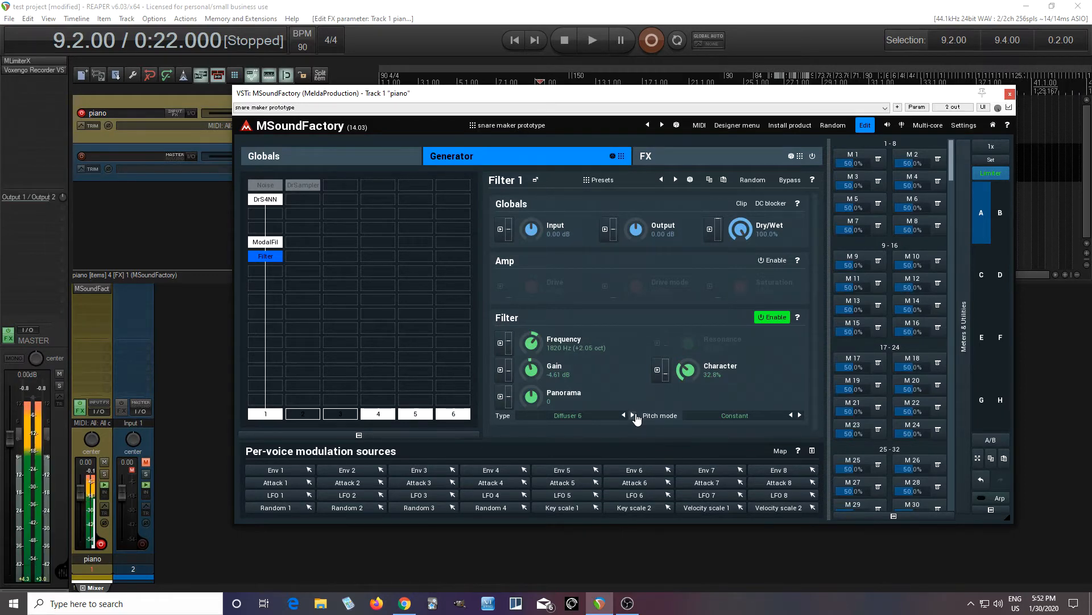
pyautogui.click(633, 415)
pyautogui.click(614, 419)
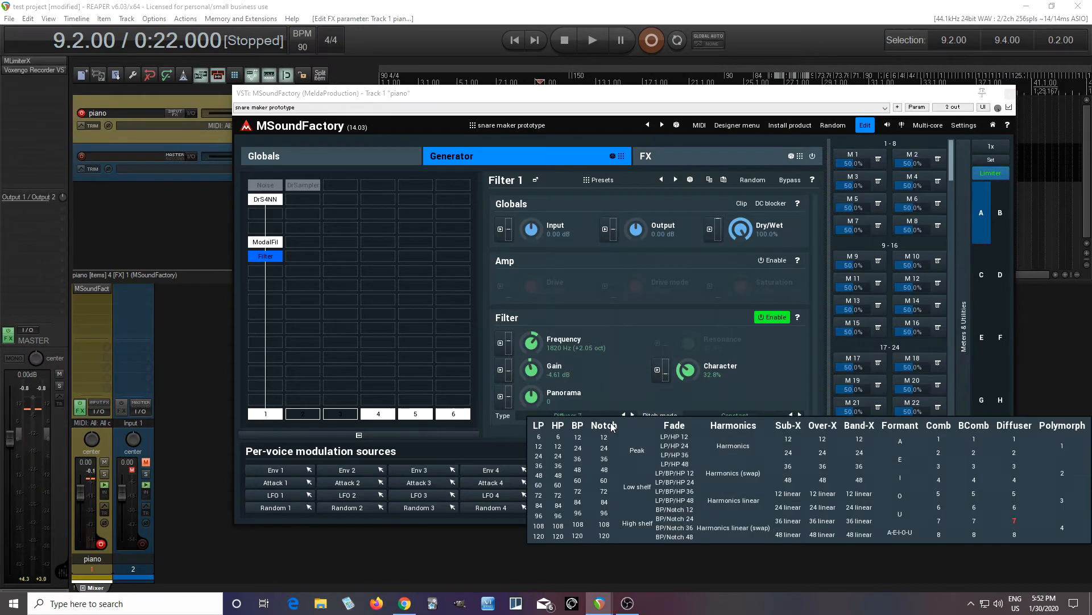
pyautogui.click(1016, 439)
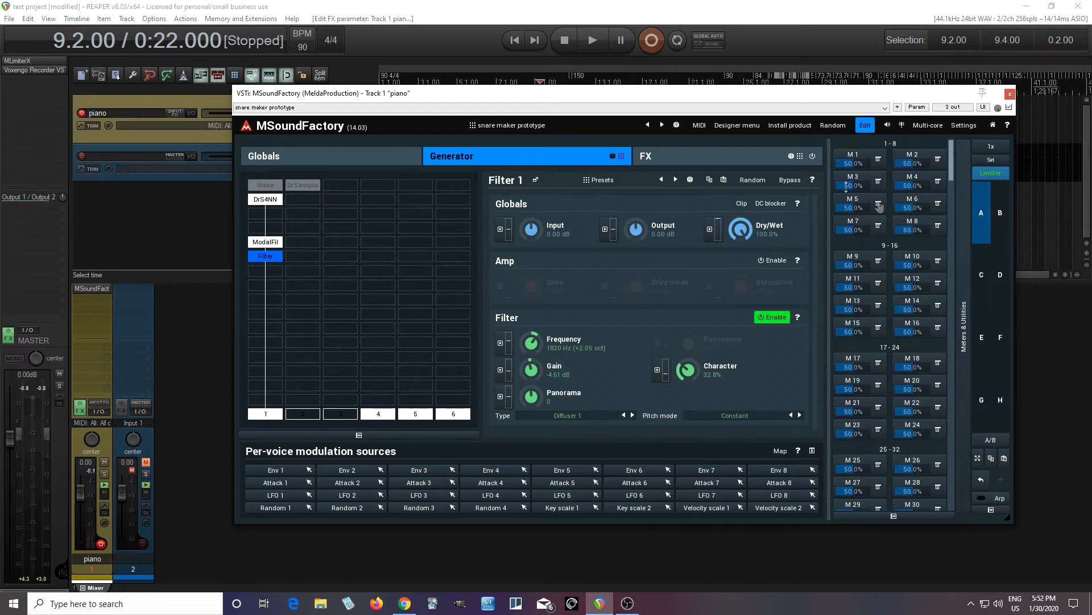
# Leave edit mode, switch to the Snare maker in slot B, and set its color frequency to 591.6 Hz and color amount to 64.4%
pyautogui.click(864, 126)
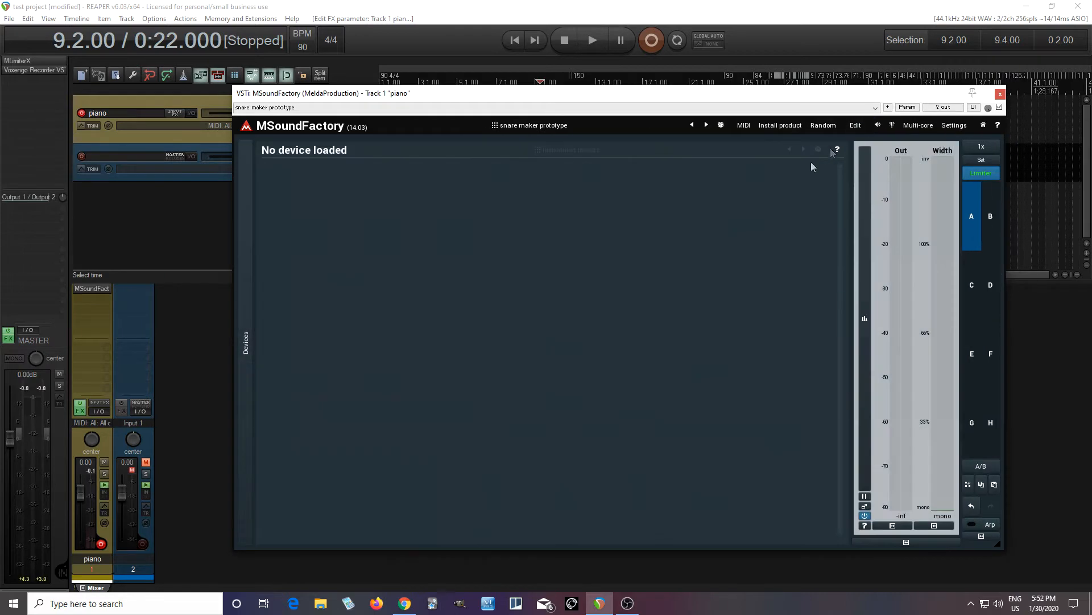
pyautogui.click(993, 221)
pyautogui.moveTo(999, 545); pyautogui.dragTo(998, 543)
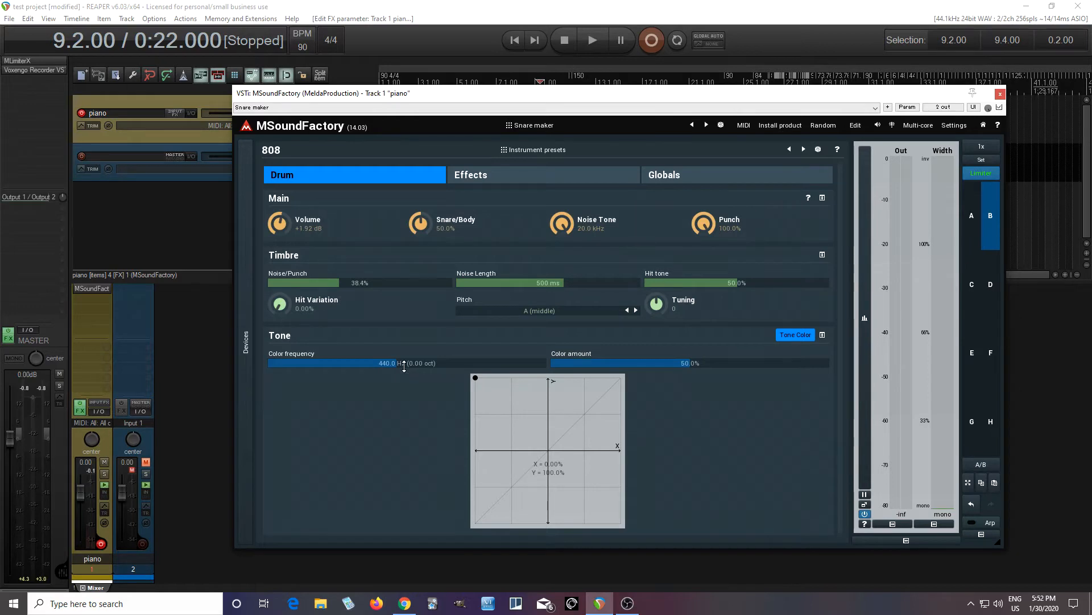
pyautogui.moveTo(404, 365); pyautogui.dragTo(404, 341)
pyautogui.moveTo(623, 363)
pyautogui.mouseDown()
pyautogui.moveTo(623, 426)
pyautogui.moveTo(622, 320)
pyautogui.moveTo(623, 345)
pyautogui.mouseUp()
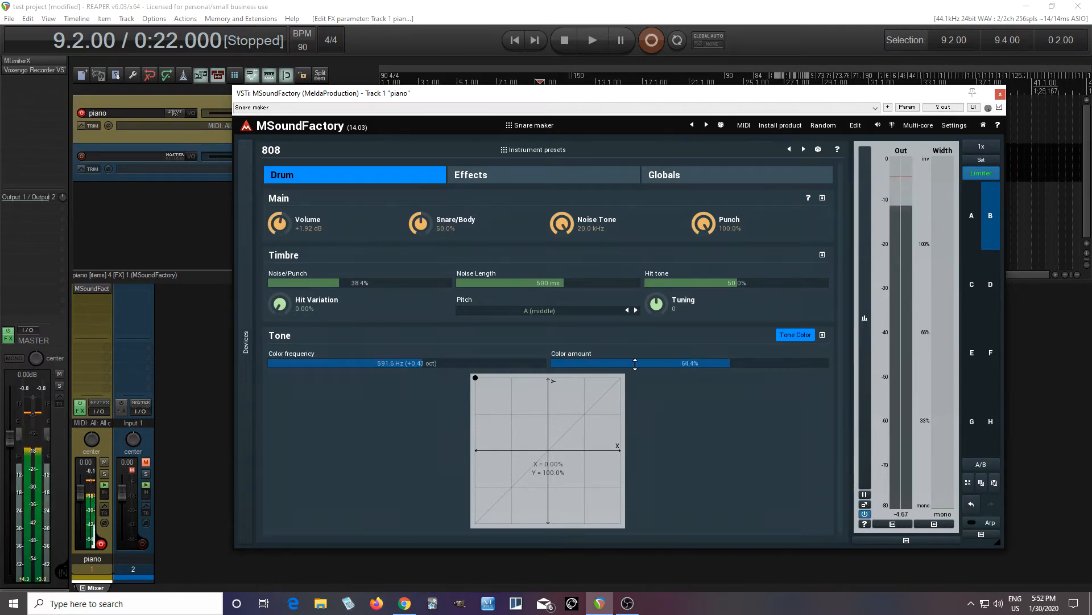
# Set the Snare maker's noise length to 557 ms, and open the modal filter's harmonics in the slot A prototype for editing
pyautogui.moveTo(529, 283); pyautogui.dragTo(529, 276)
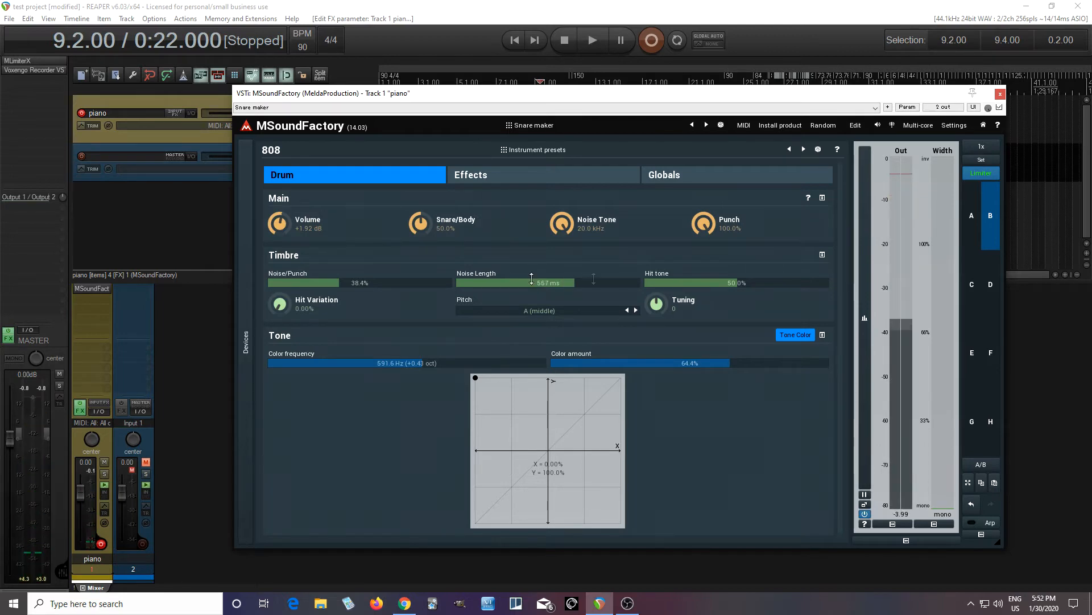
pyautogui.click(973, 218)
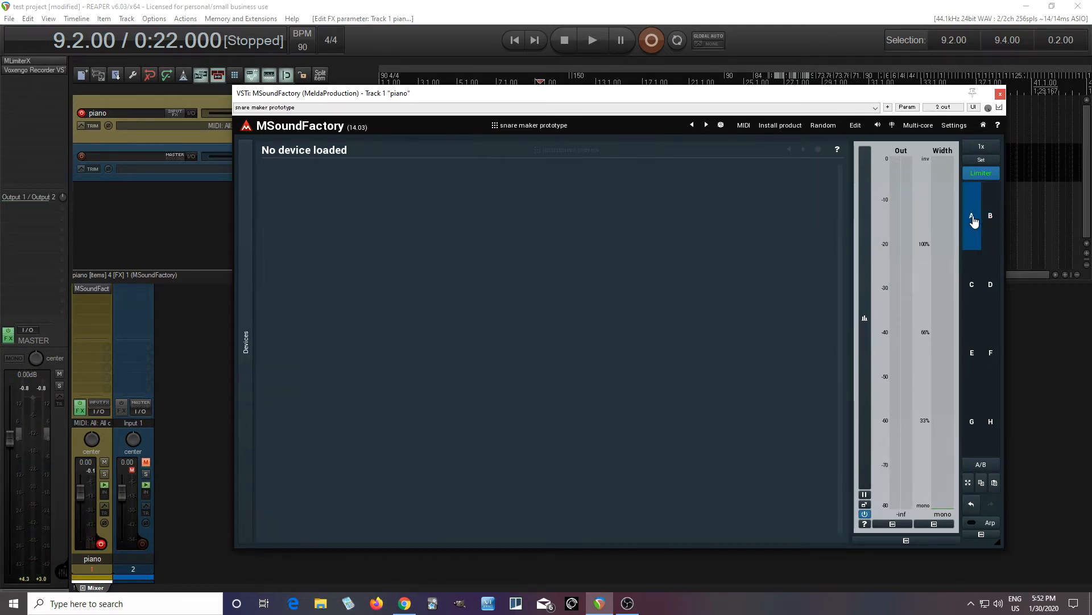
pyautogui.click(858, 128)
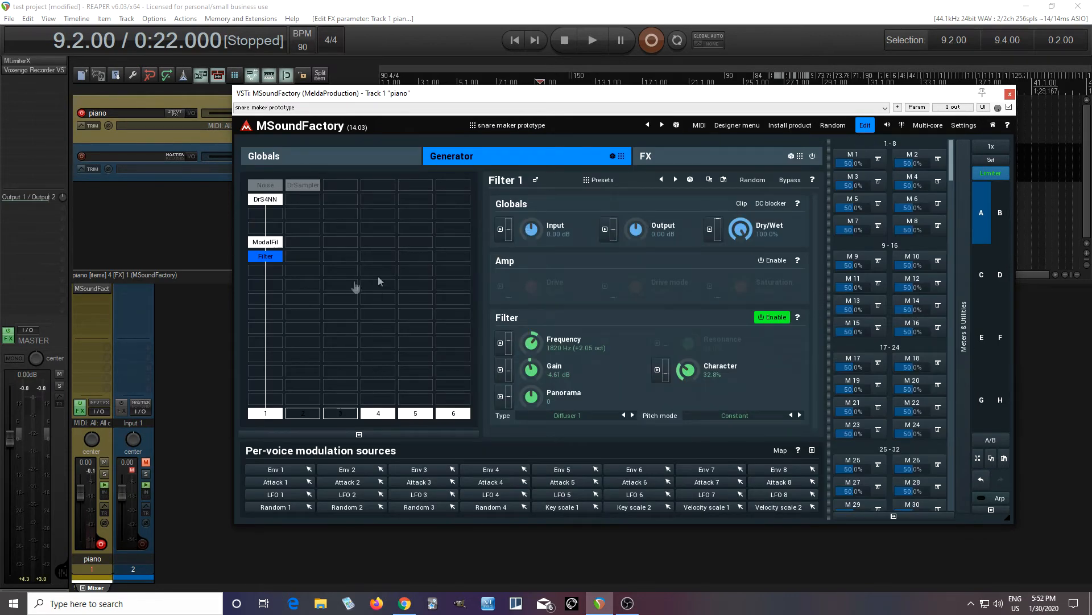
pyautogui.click(265, 242)
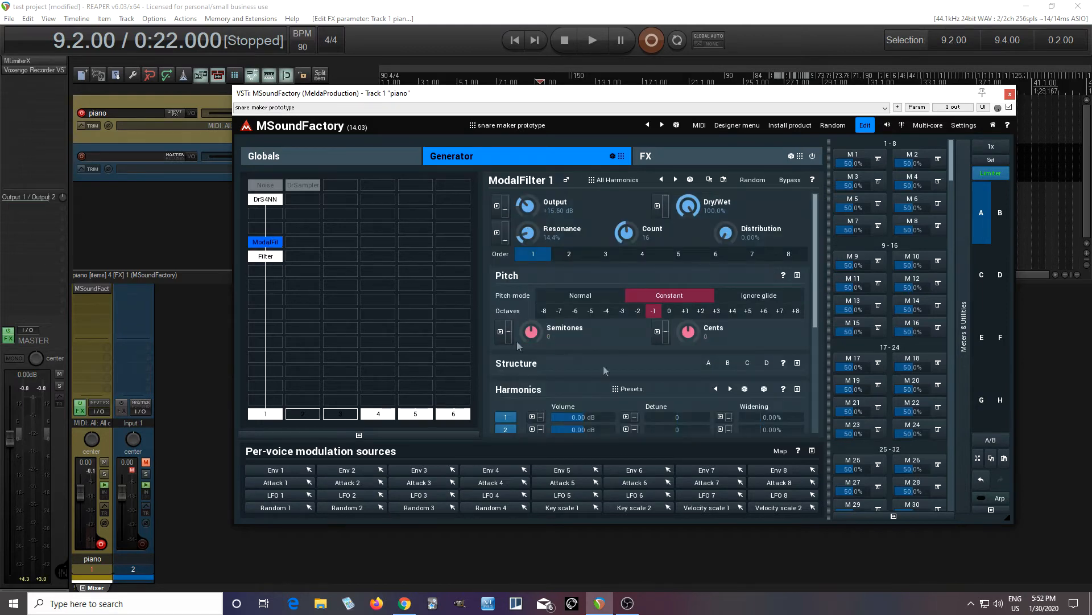
pyautogui.scroll(-2, 819, 288)
pyautogui.moveTo(818, 289); pyautogui.dragTo(825, 367)
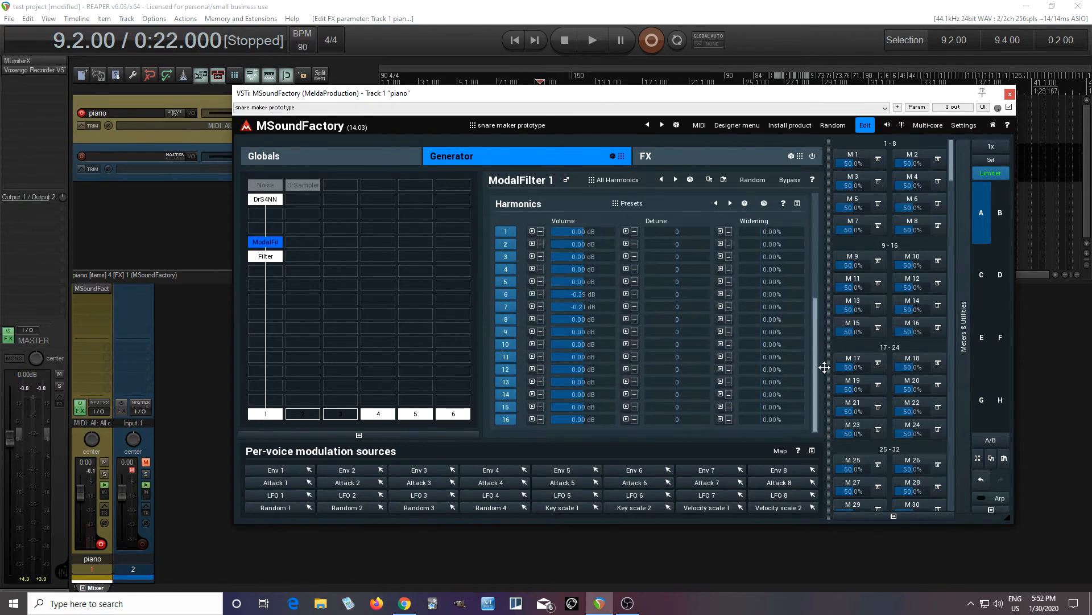
# Assign True random as the first modulation source for the volume of harmonic 2
pyautogui.click(534, 244)
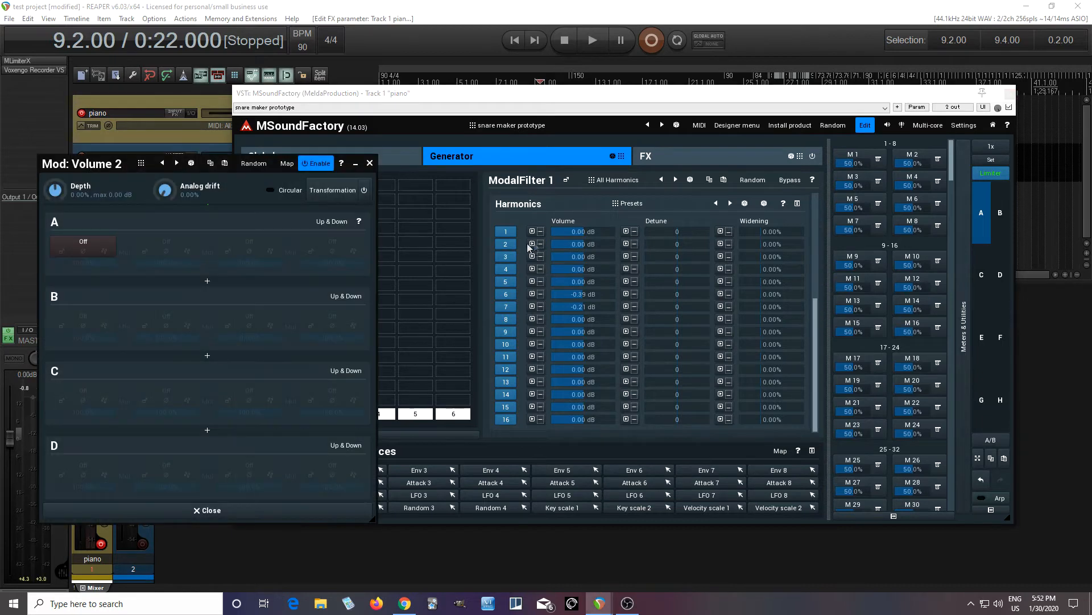
pyautogui.moveTo(69, 168); pyautogui.dragTo(179, 187)
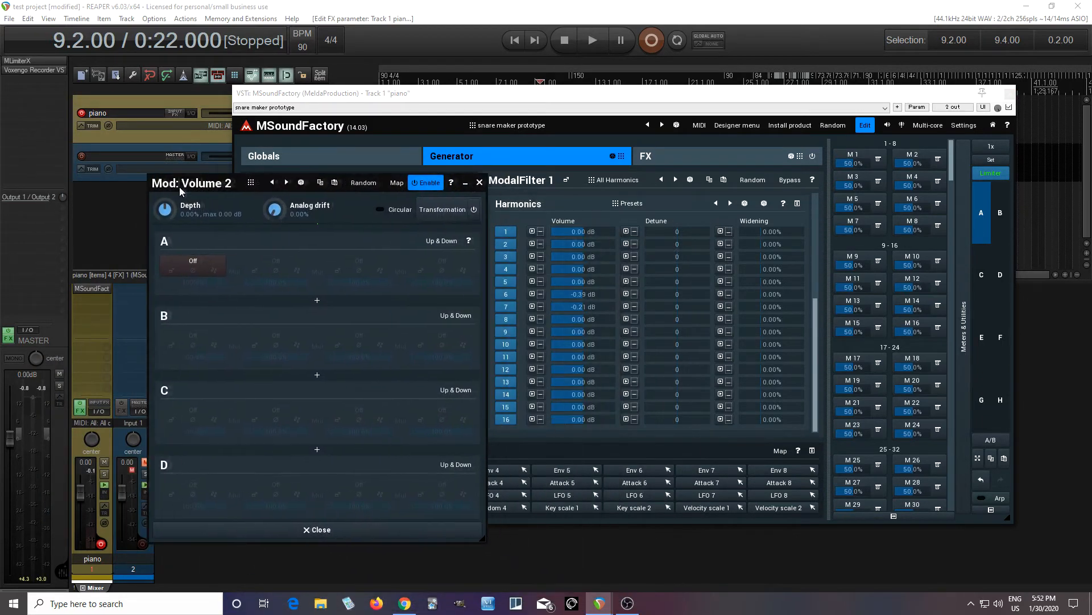
pyautogui.click(188, 262)
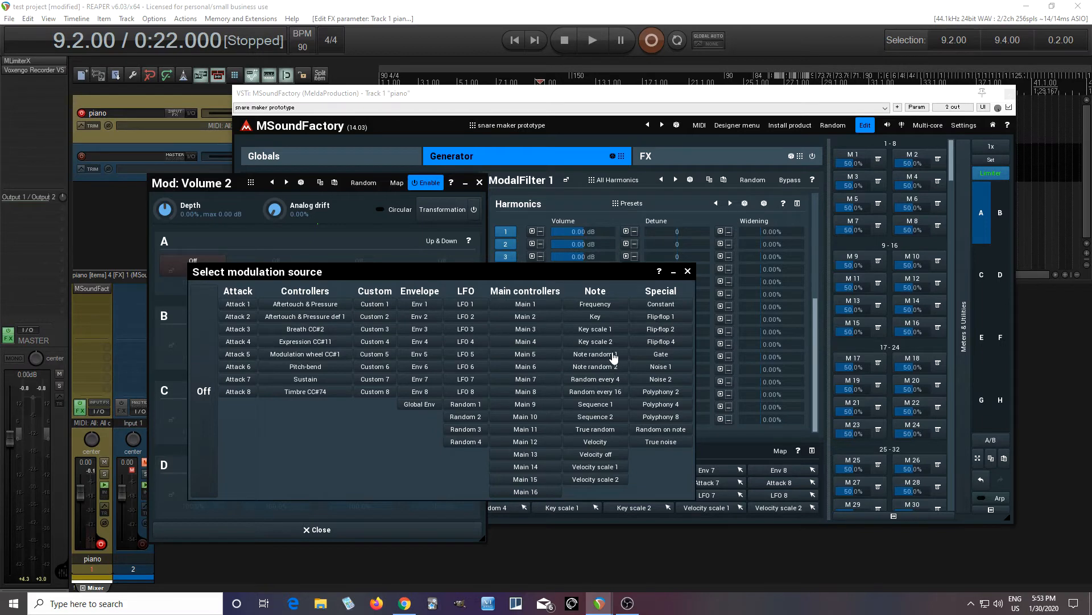
pyautogui.click(609, 431)
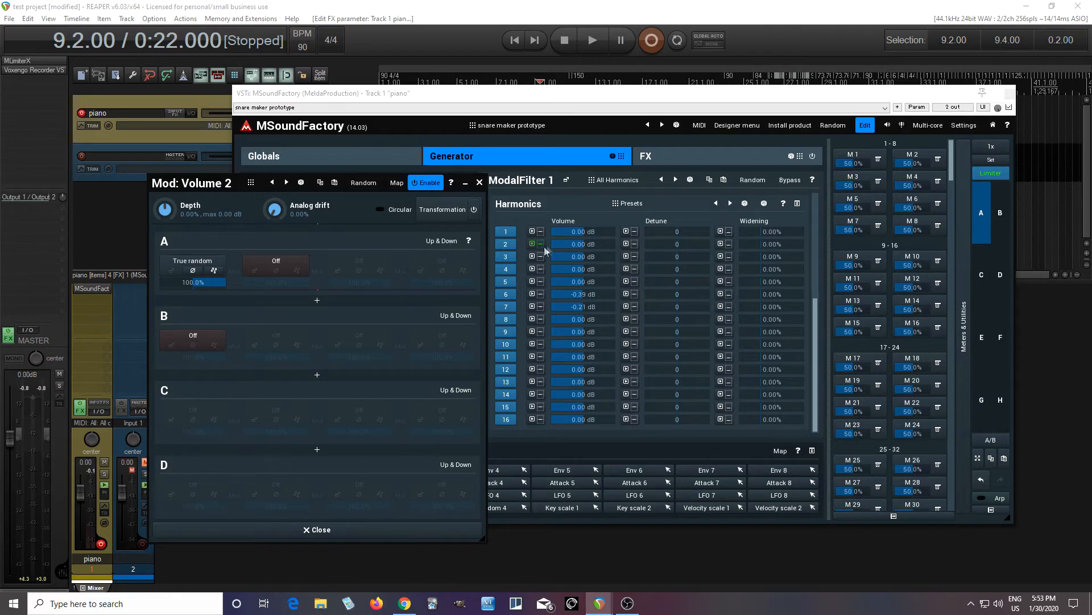
# Make the True random modulation of harmonic 2's volume work up and down at a depth of 20%
pyautogui.moveTo(579, 246); pyautogui.dragTo(549, 245)
pyautogui.rightClick(580, 246)
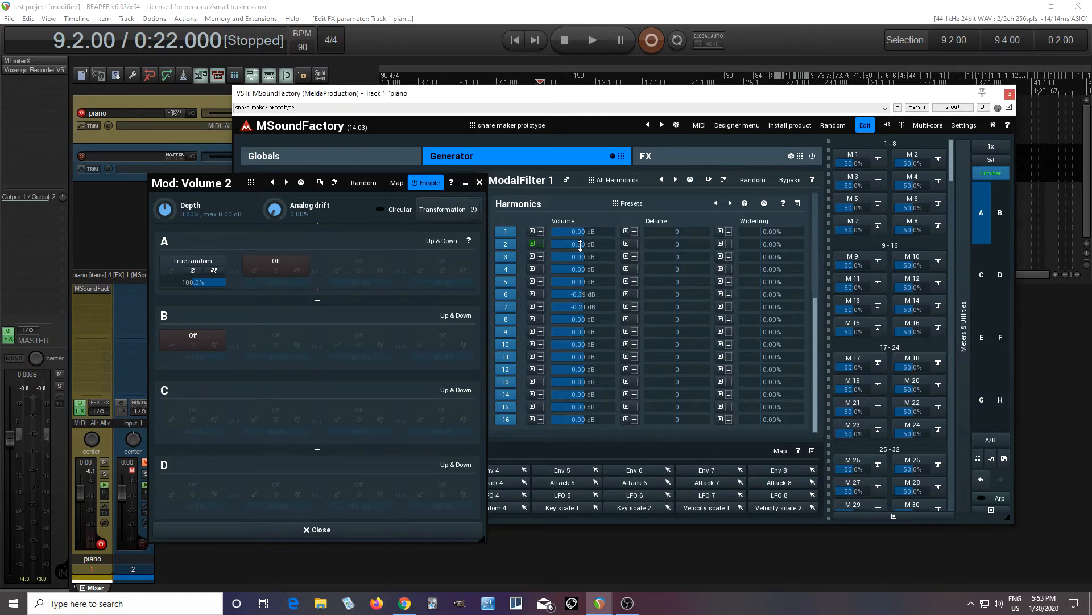
pyautogui.click(442, 242)
pyautogui.moveTo(186, 228); pyautogui.dragTo(186, 208)
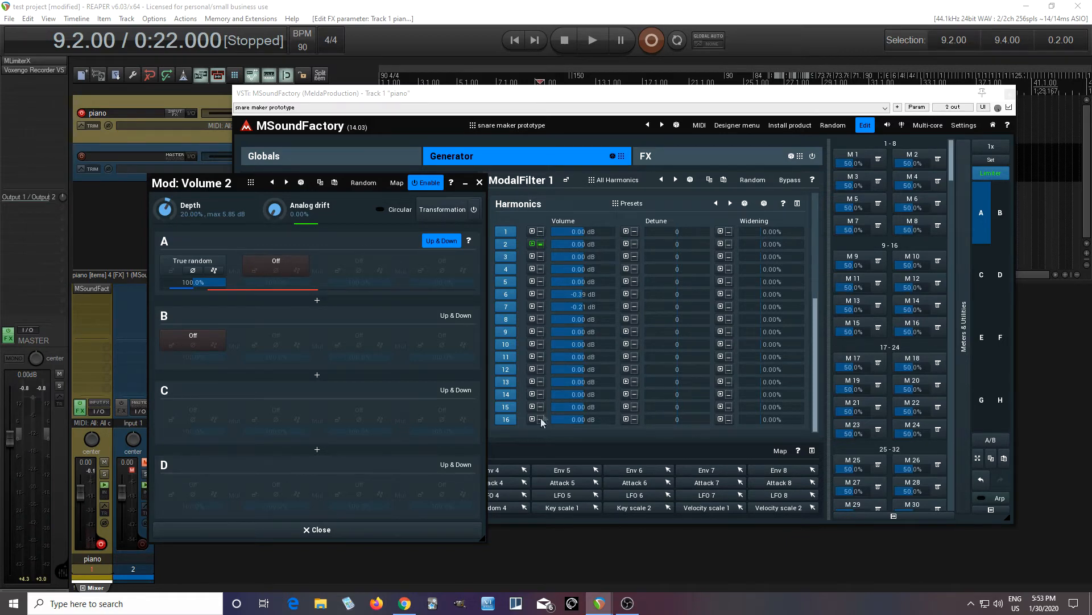
pyautogui.click(480, 183)
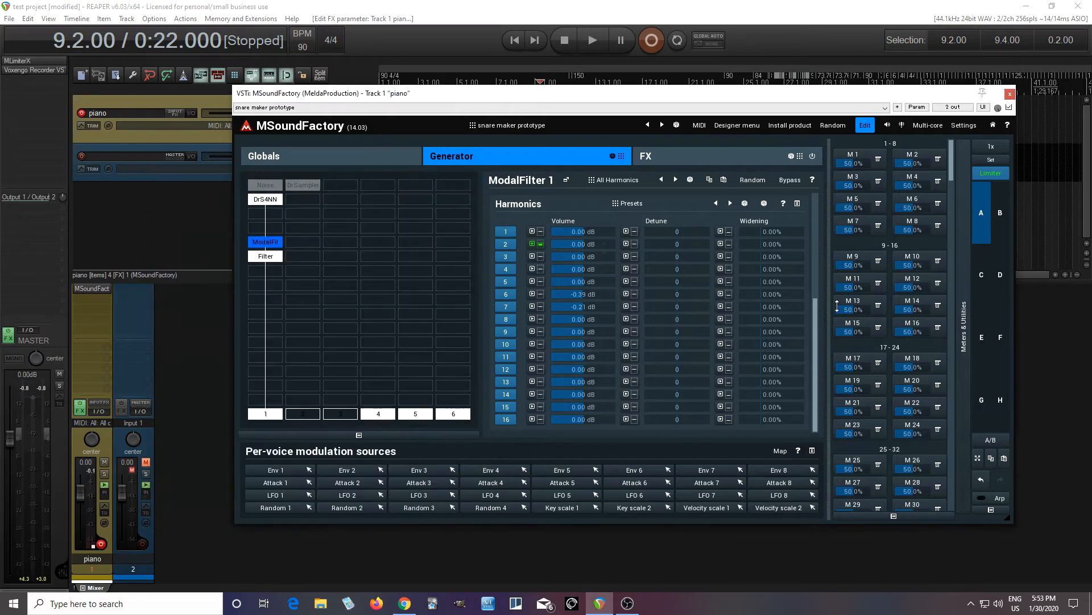
# Check the Snare maker's modal filter harmonics in slot B, and set its volume to +3.46 dB and hit variation to 77.6%
pyautogui.click(1000, 229)
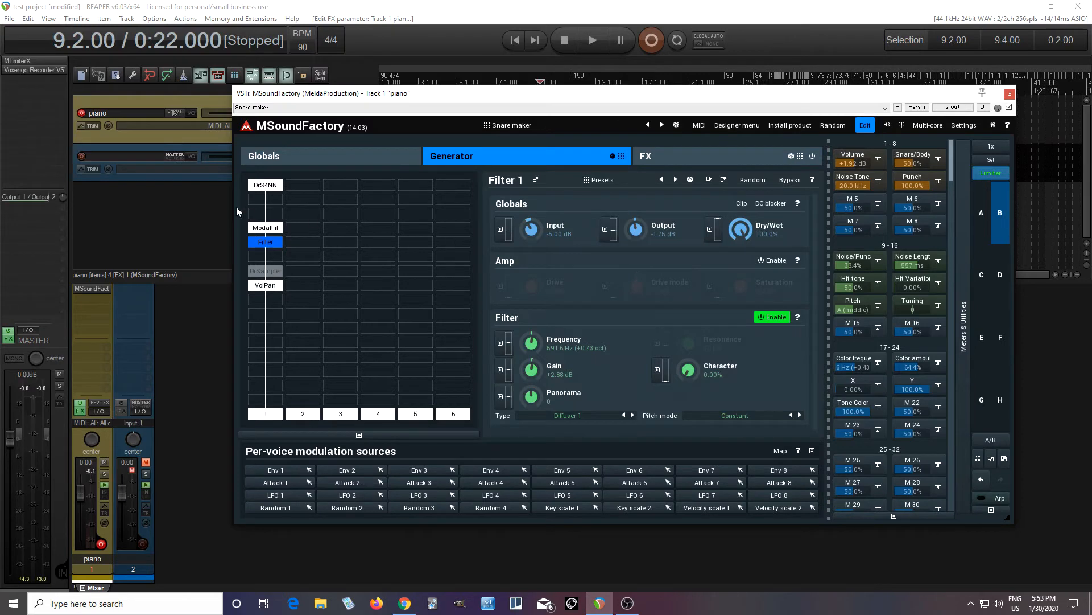
pyautogui.click(265, 228)
pyautogui.scroll(-5, 655, 341)
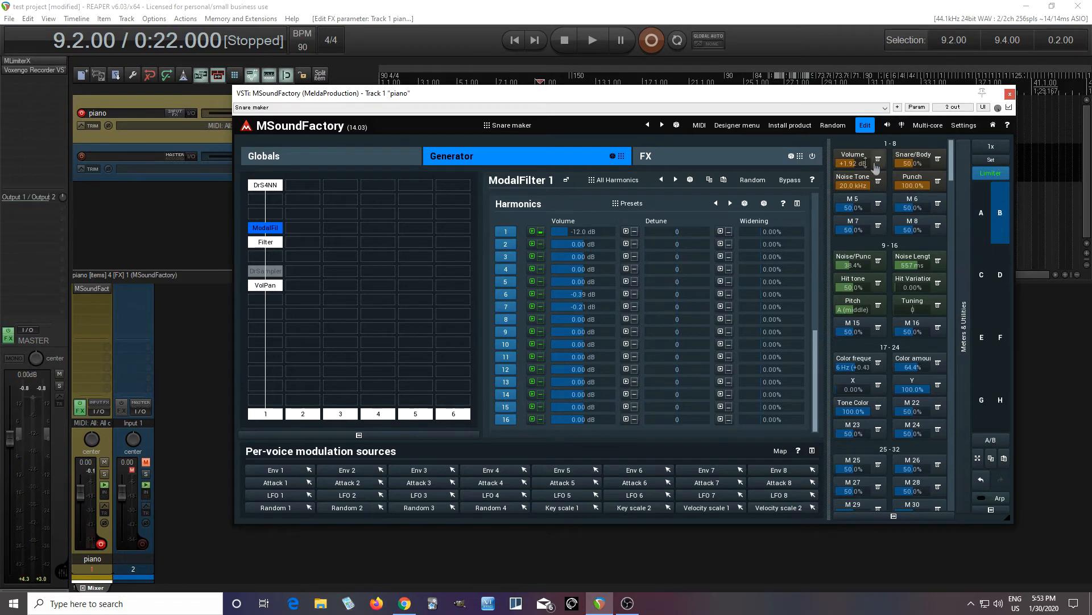
pyautogui.click(871, 131)
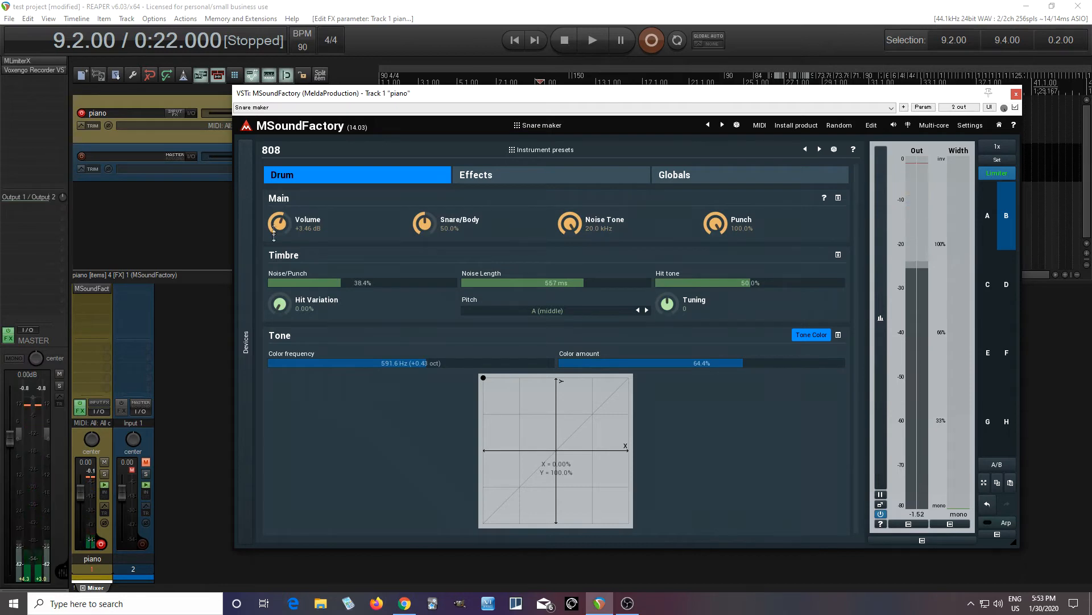
pyautogui.moveTo(280, 303); pyautogui.dragTo(279, 250)
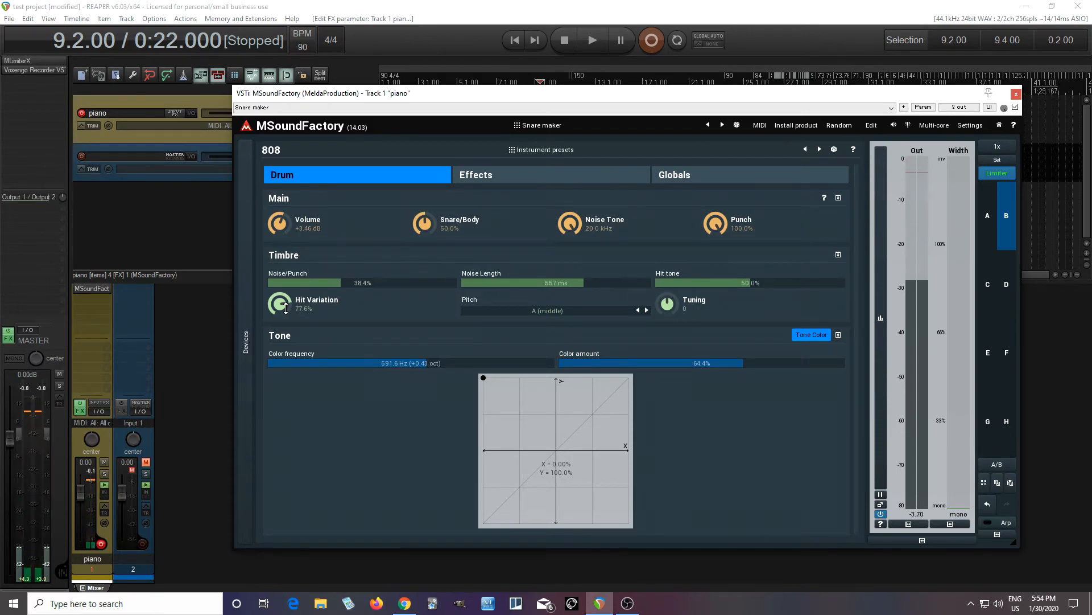
# Compare the modal filter's harmonics and pitch settings in the slot A prototype with those of the Snare maker in slot B
pyautogui.click(990, 229)
pyautogui.click(873, 126)
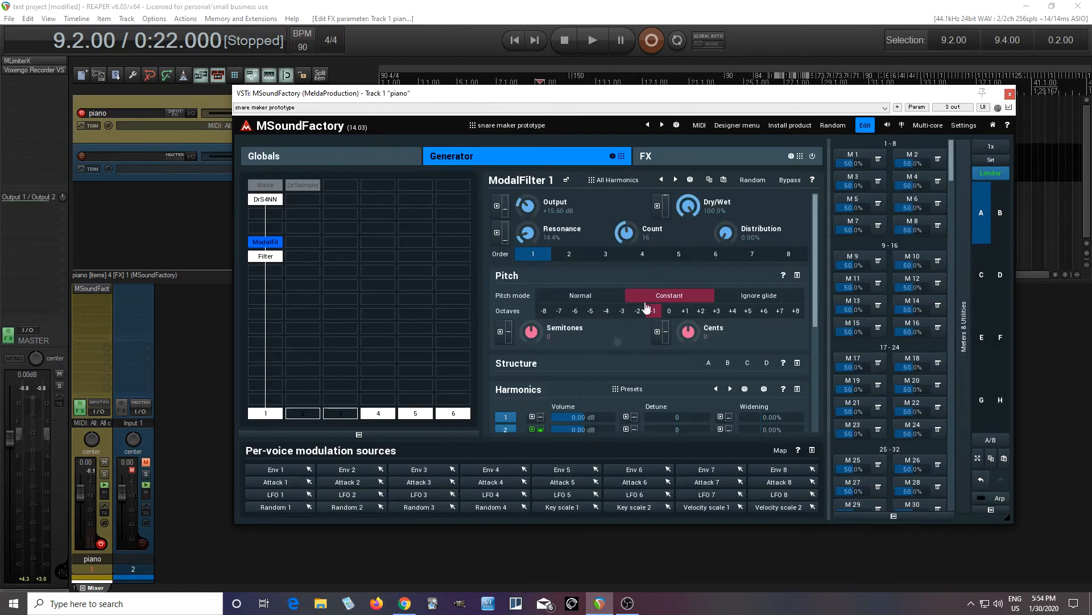
pyautogui.moveTo(815, 311); pyautogui.dragTo(833, 431)
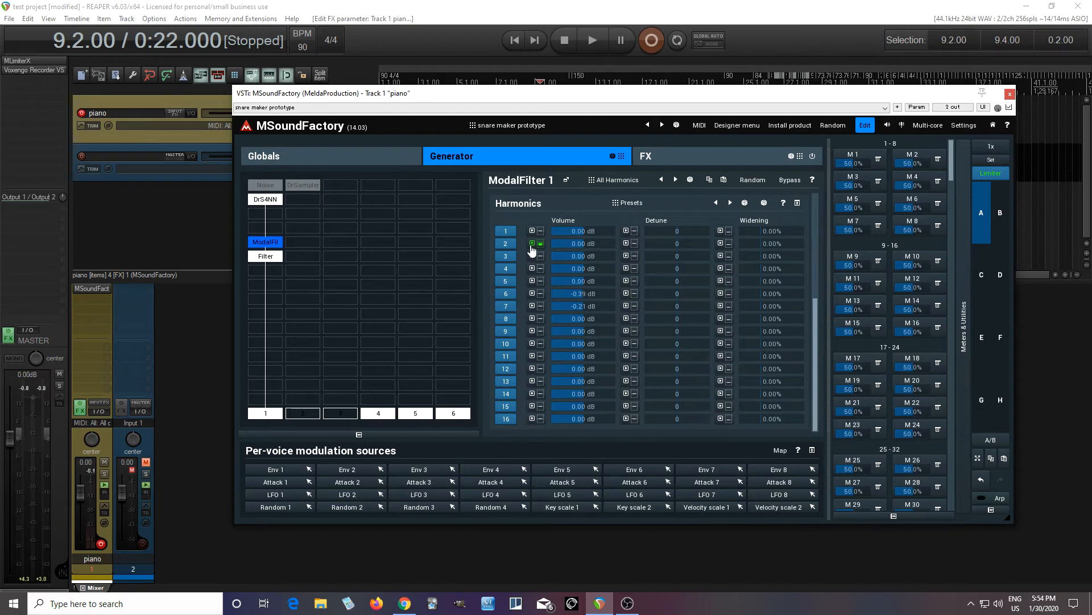
pyautogui.click(1003, 227)
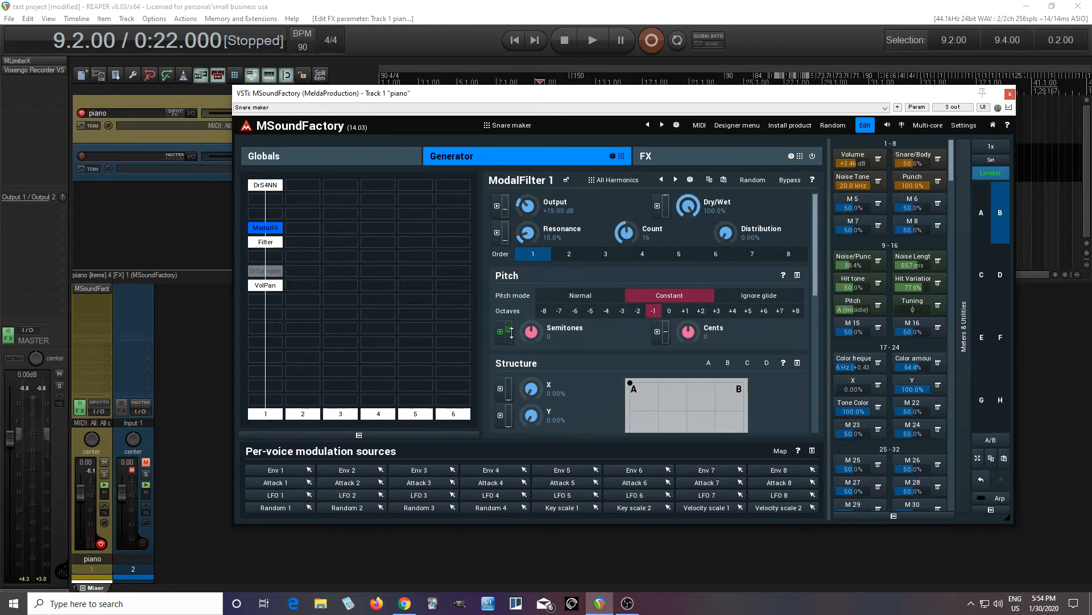
pyautogui.click(982, 212)
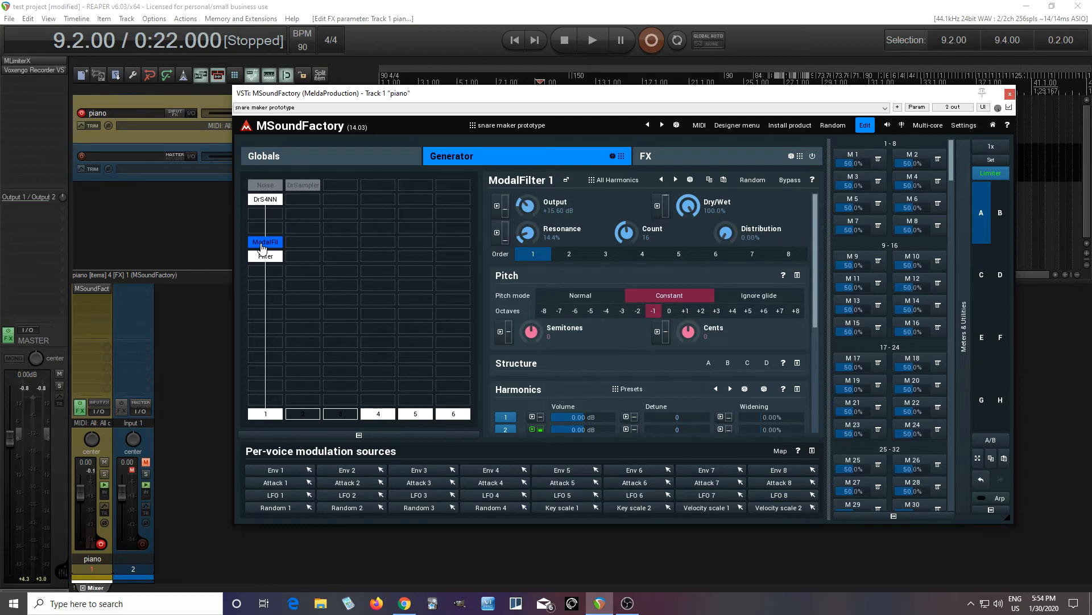
# Assign Attack 1 as the modulation source for the prototype modal filter's semitones
pyautogui.click(500, 334)
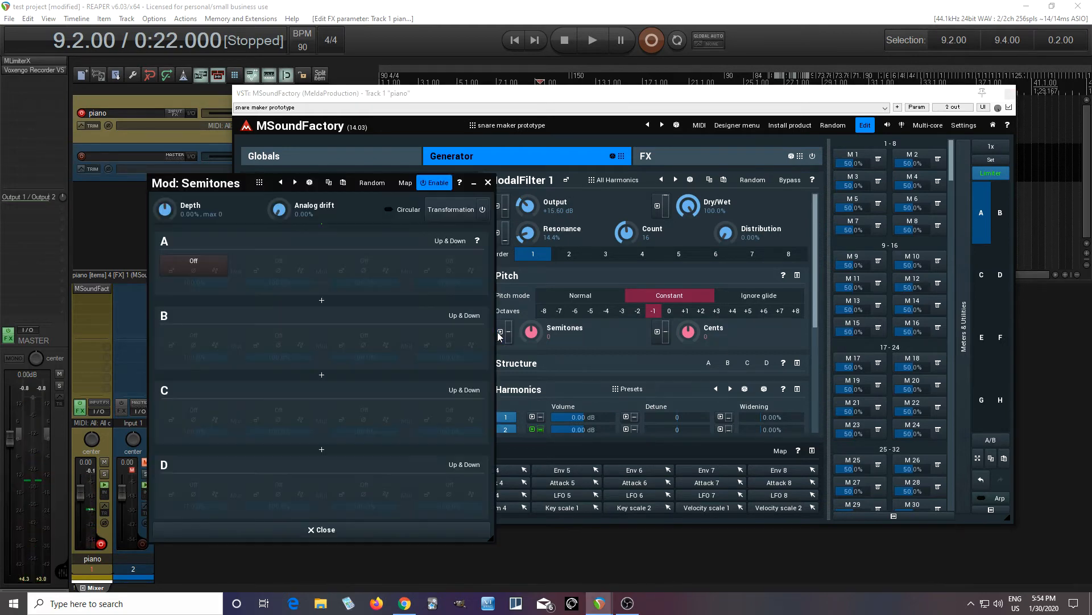
pyautogui.click(195, 262)
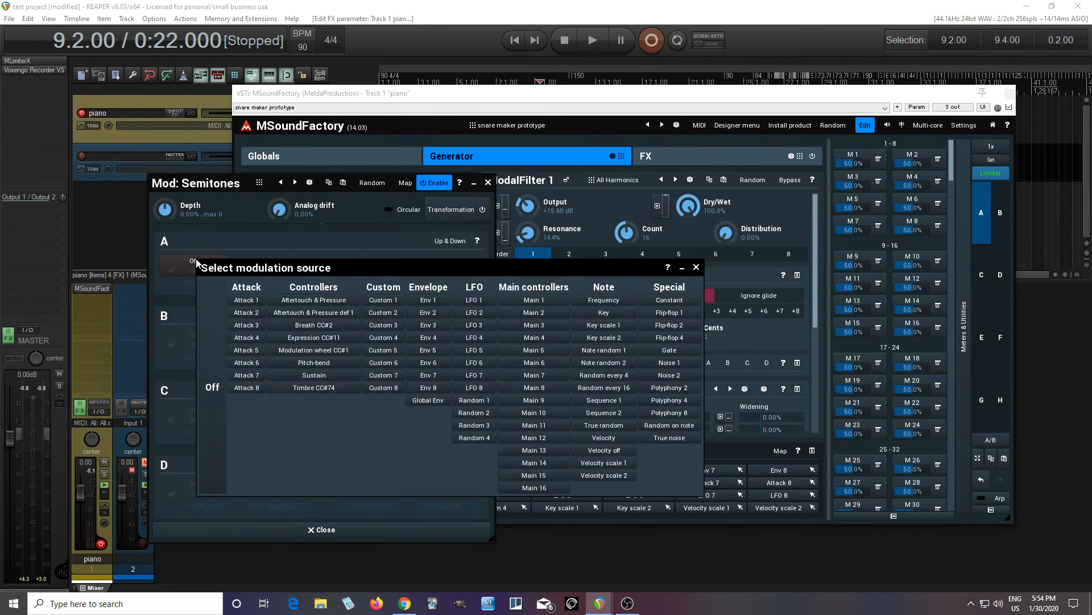
pyautogui.click(251, 300)
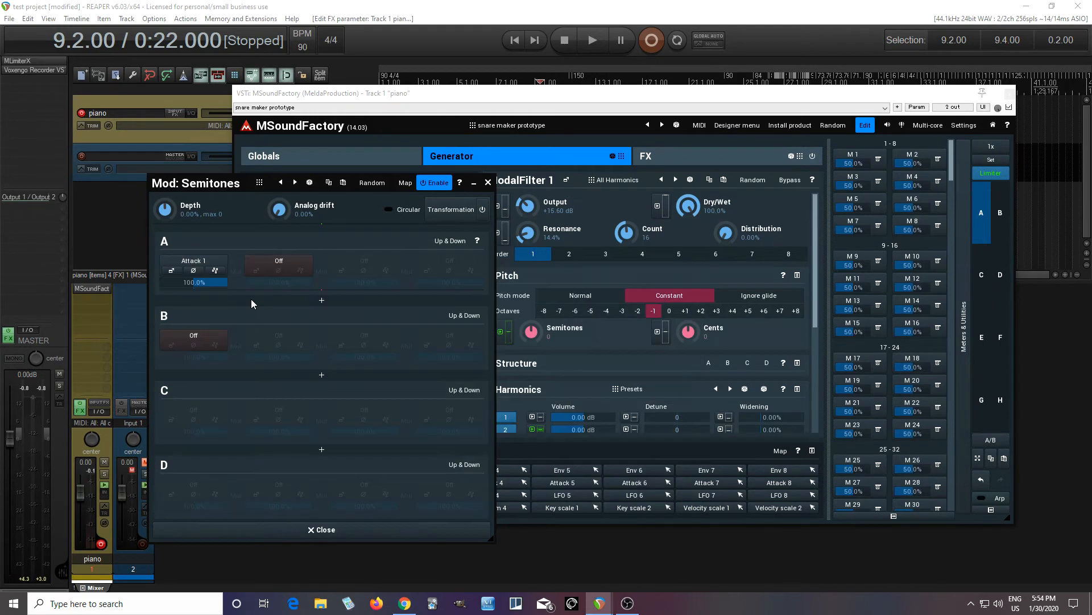
# Bend the Attack 1 envelope into a concave decay with its midpoint at about 20%, and set its time to 11 ms
pyautogui.click(171, 271)
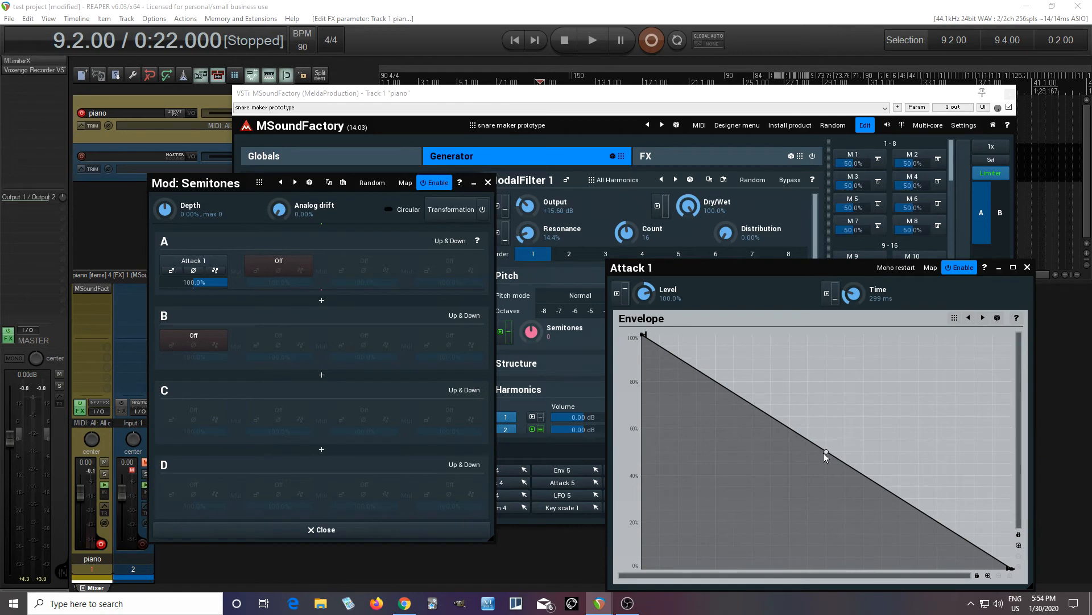
pyautogui.moveTo(825, 458); pyautogui.dragTo(827, 524)
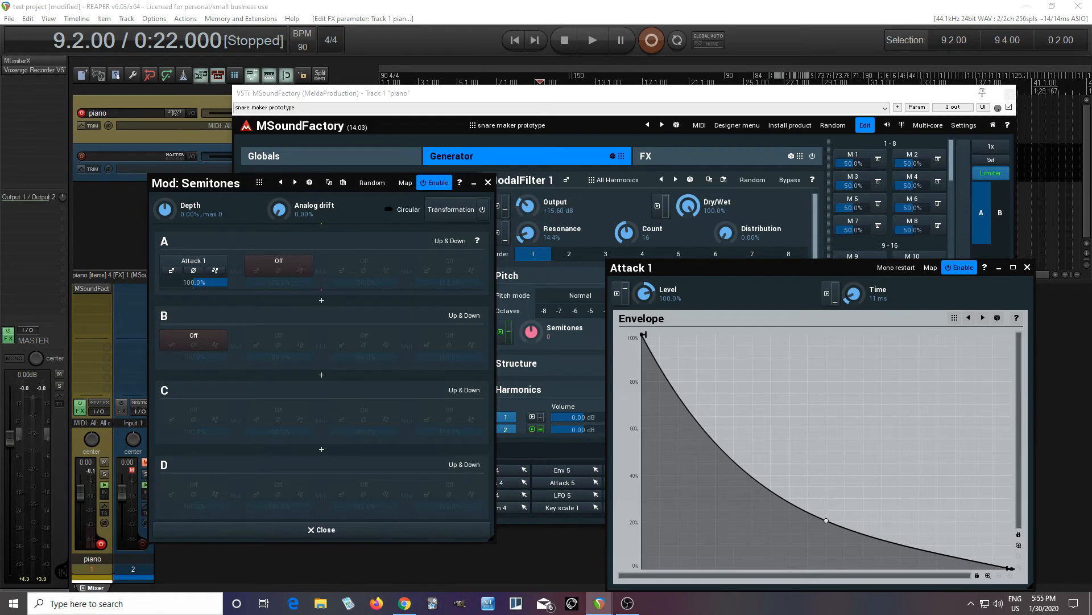
pyautogui.click(1027, 268)
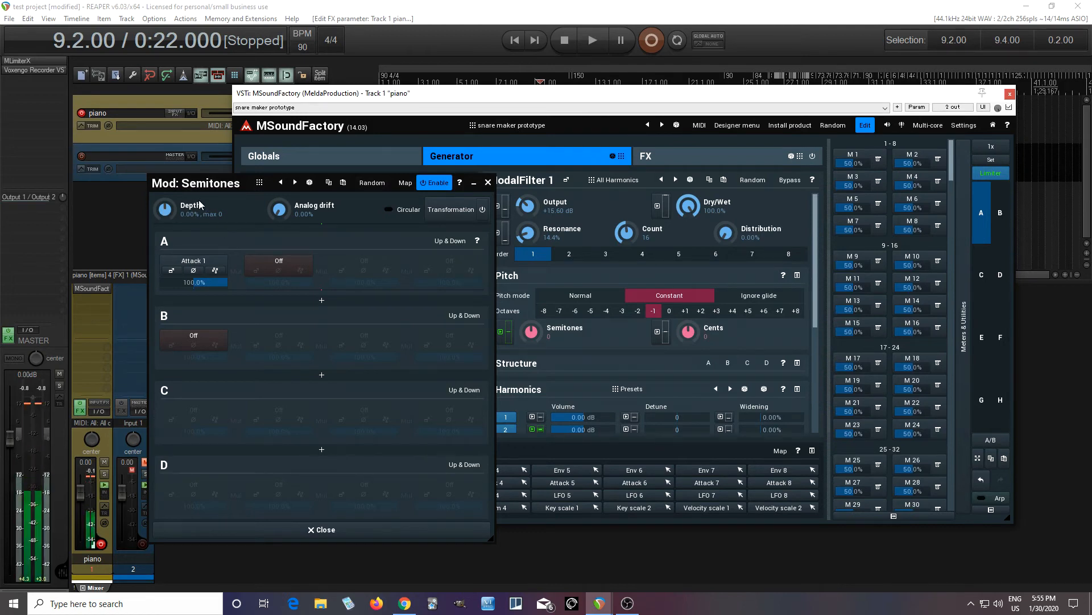
# Set the depth of the semitones modulation to 25%
pyautogui.moveTo(168, 215); pyautogui.dragTo(167, 190)
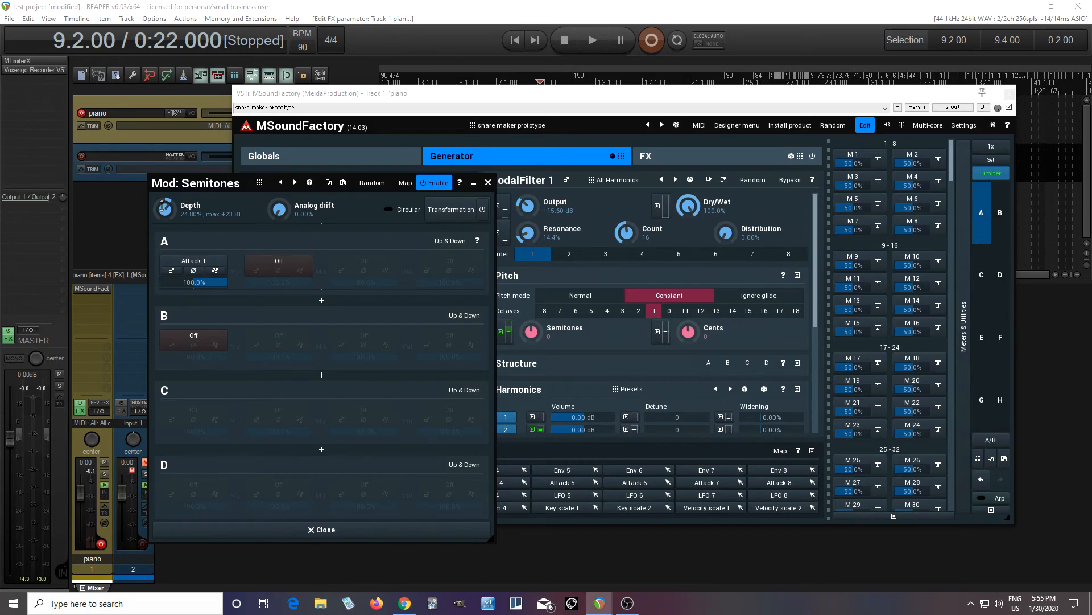
pyautogui.doubleClick(161, 205)
pyautogui.click(180, 312)
pyautogui.click(180, 292)
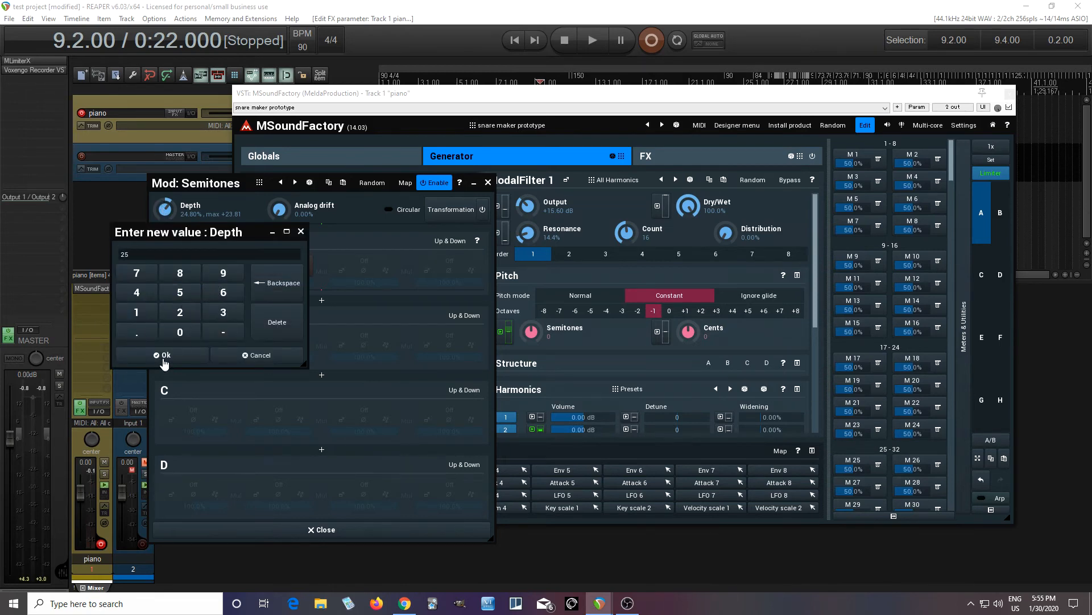
pyautogui.click(163, 355)
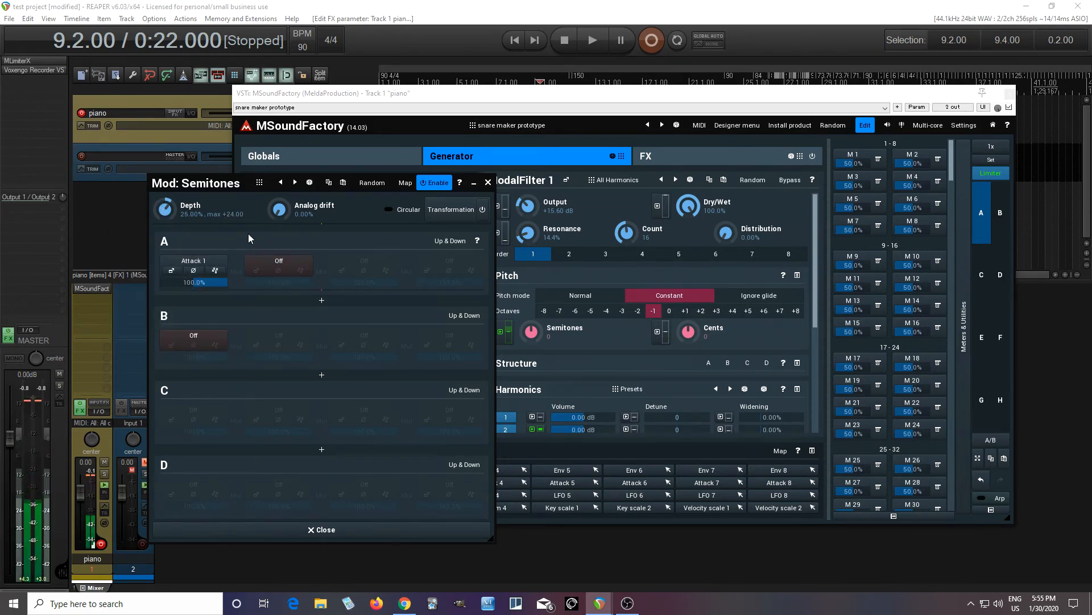
# Try semitones modulation depths of 34.6%, 13% and 21.8%, comparing the sound with the modulation disabled
pyautogui.moveTo(165, 210); pyautogui.dragTo(165, 197)
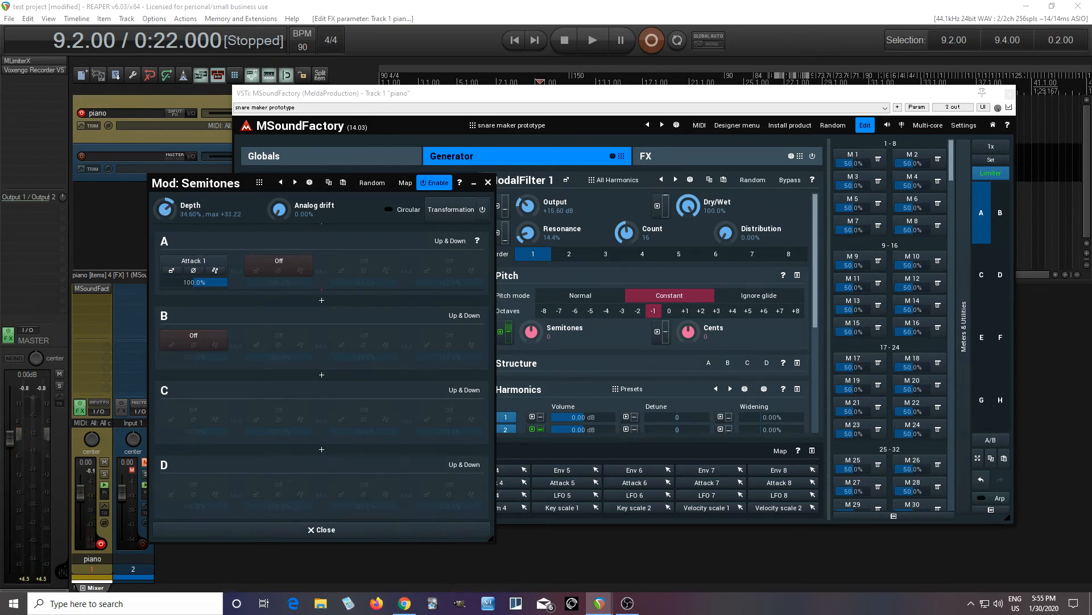
pyautogui.moveTo(165, 209); pyautogui.dragTo(165, 220)
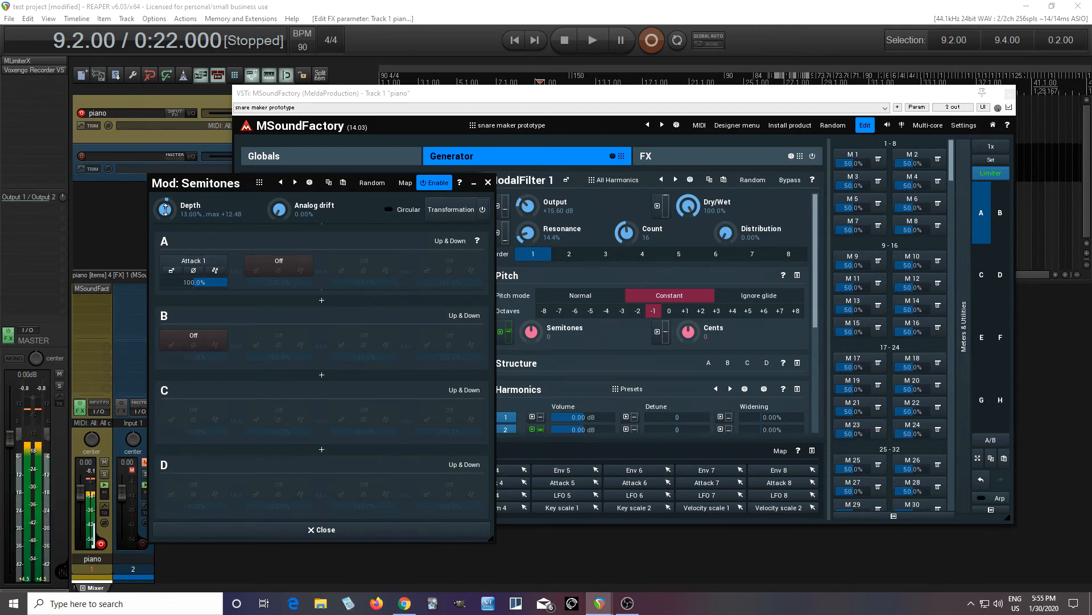
pyautogui.click(441, 184)
pyautogui.click(441, 184)
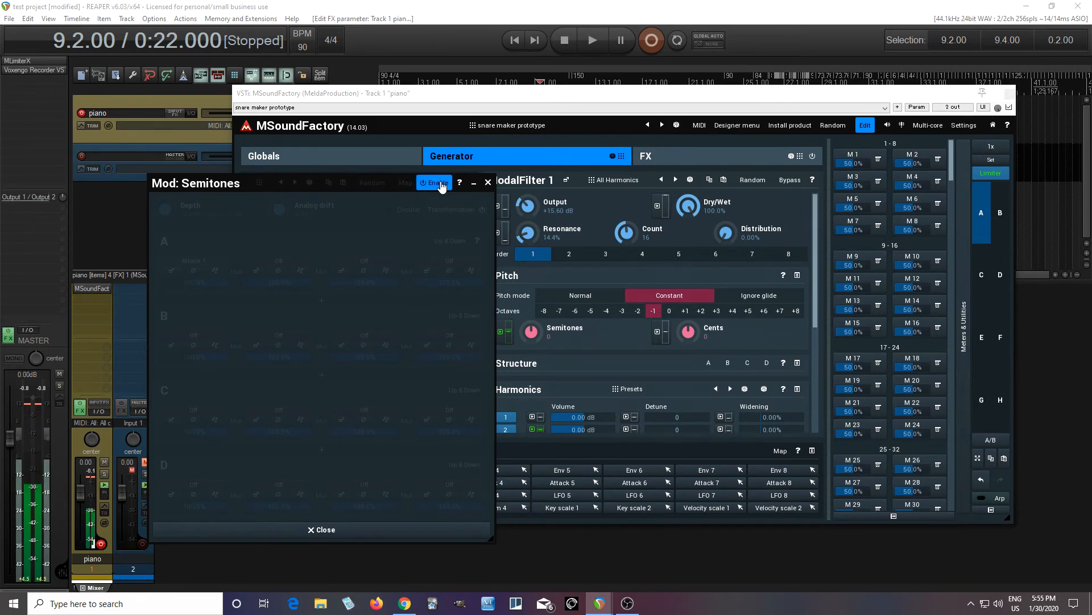
pyautogui.moveTo(160, 210); pyautogui.dragTo(160, 192)
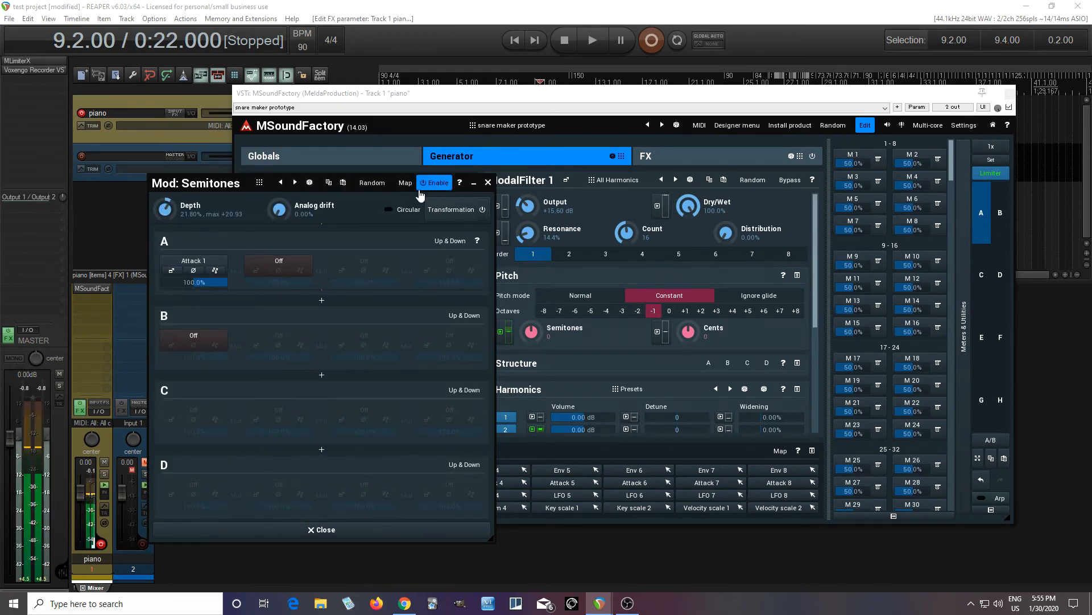
# Return the semitones modulation depth to exactly 25%
pyautogui.doubleClick(165, 209)
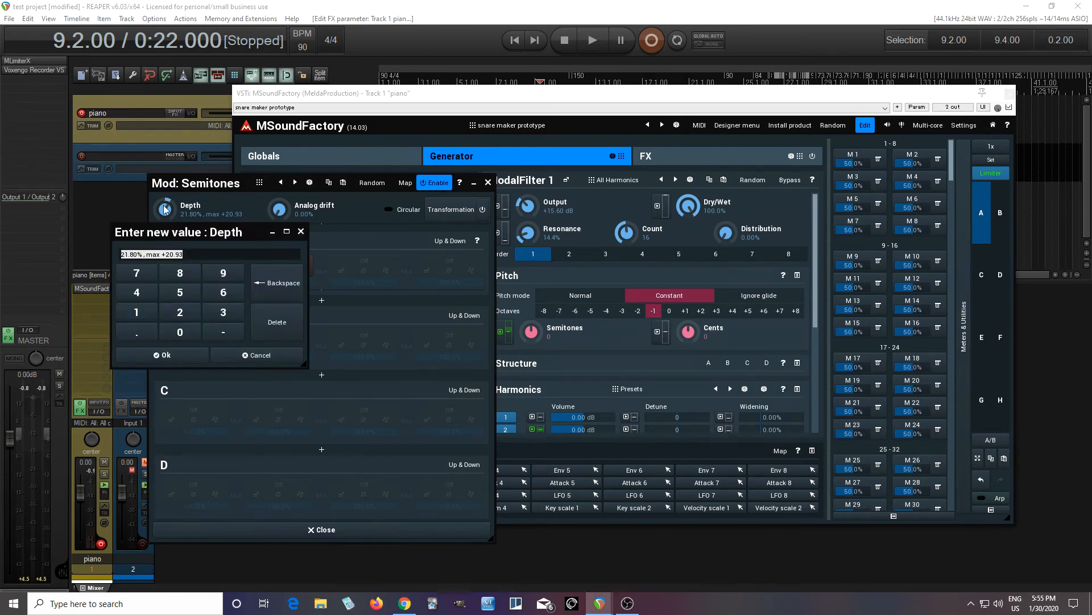
pyautogui.click(179, 312)
pyautogui.click(180, 292)
pyautogui.click(174, 354)
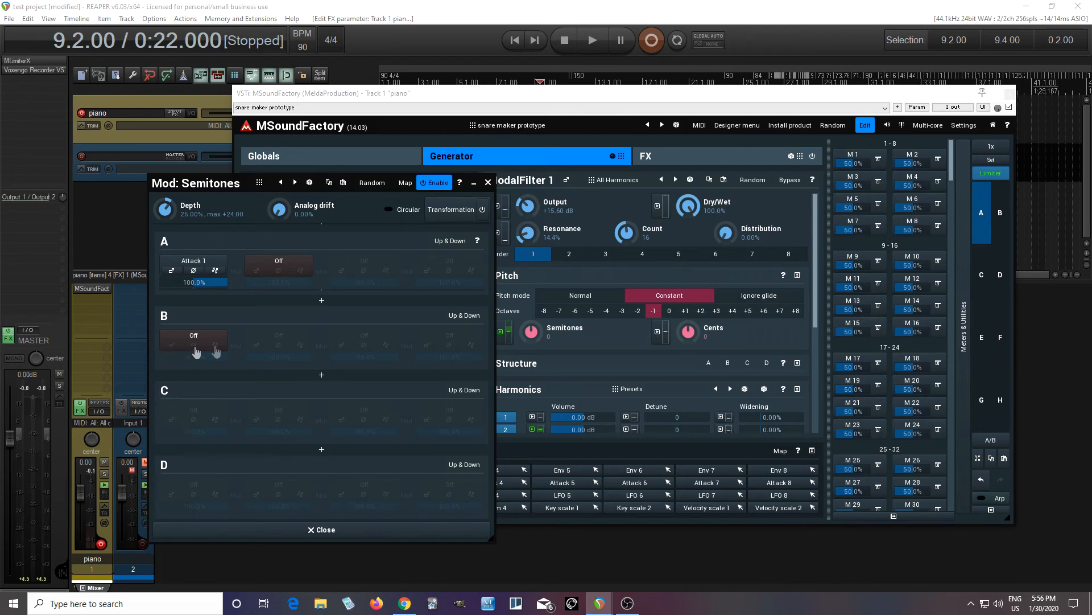
# Add Velocity as a second source in group A of the Semitones modulation, after Attack 1, and close the modulation settings
pyautogui.click(270, 266)
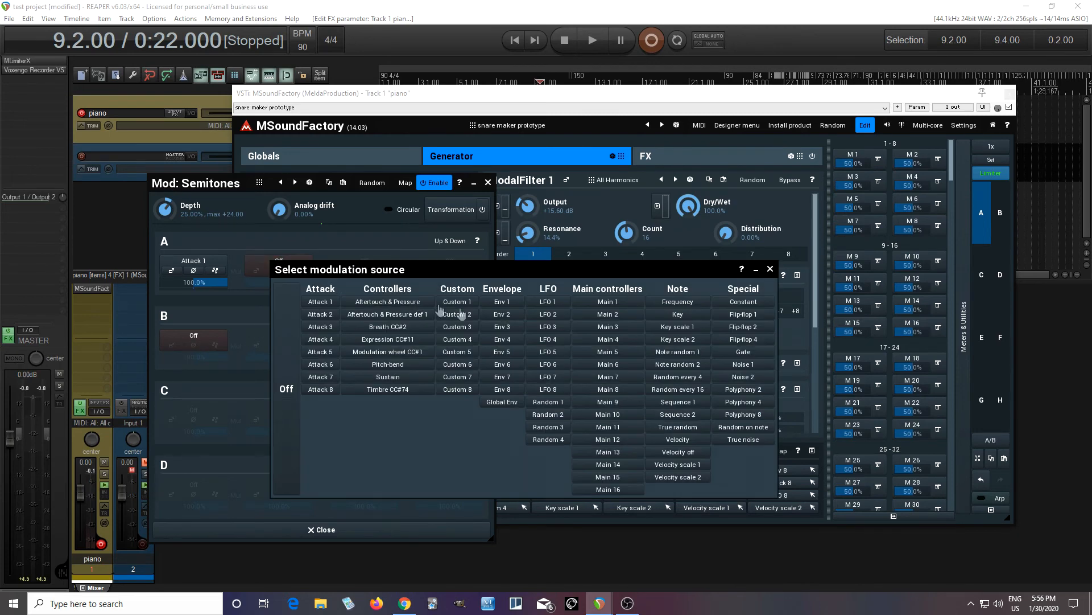
pyautogui.click(701, 440)
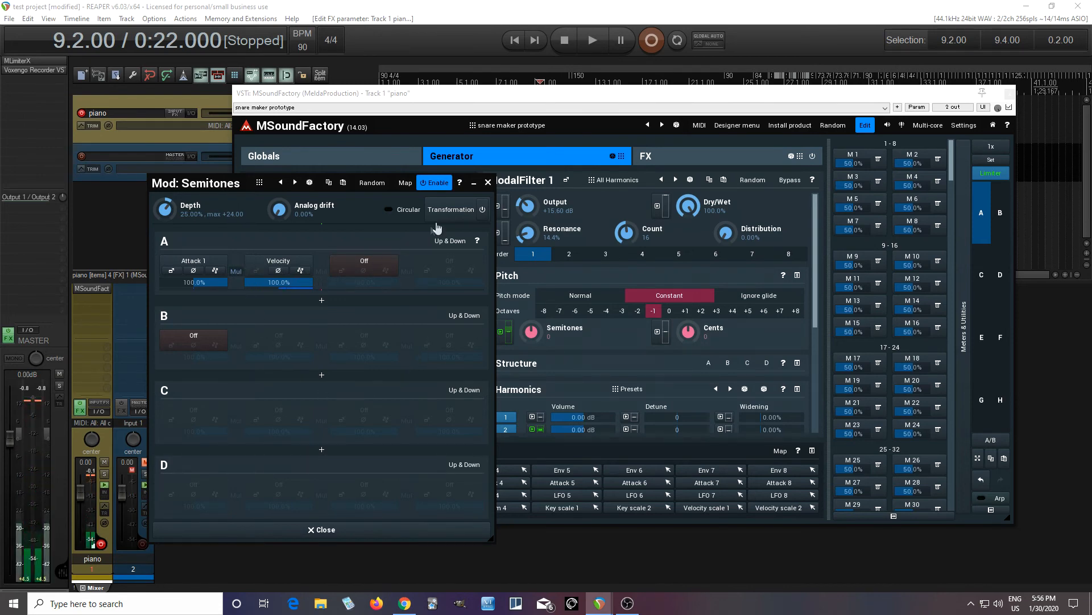
pyautogui.click(488, 182)
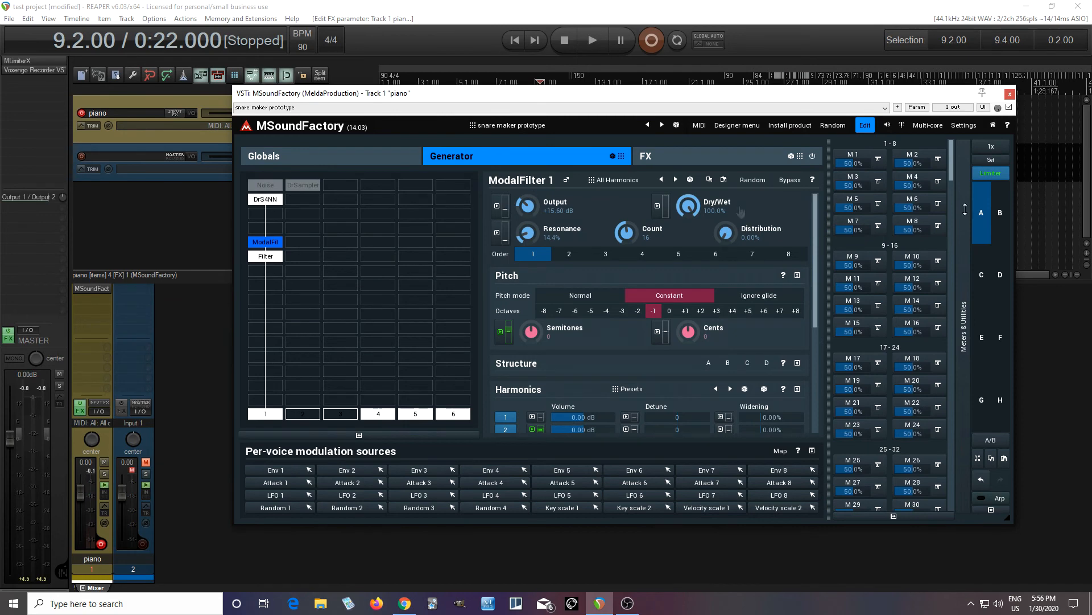
# Switch to the Snare maker version in slot B, leave edit mode, and lower the global Velocity range below 0 dB
pyautogui.click(1004, 229)
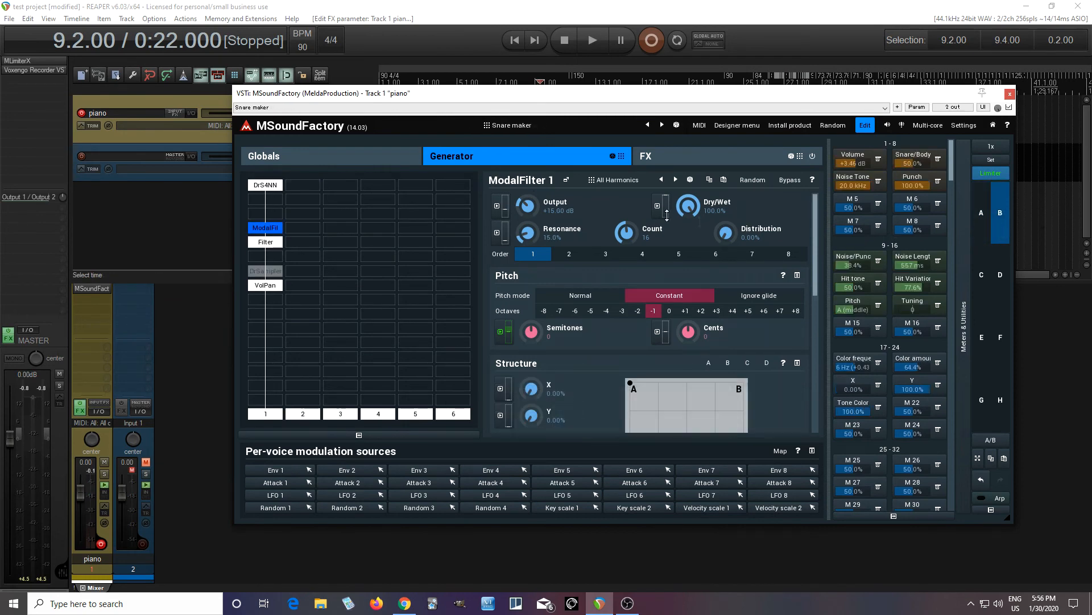
pyautogui.click(865, 129)
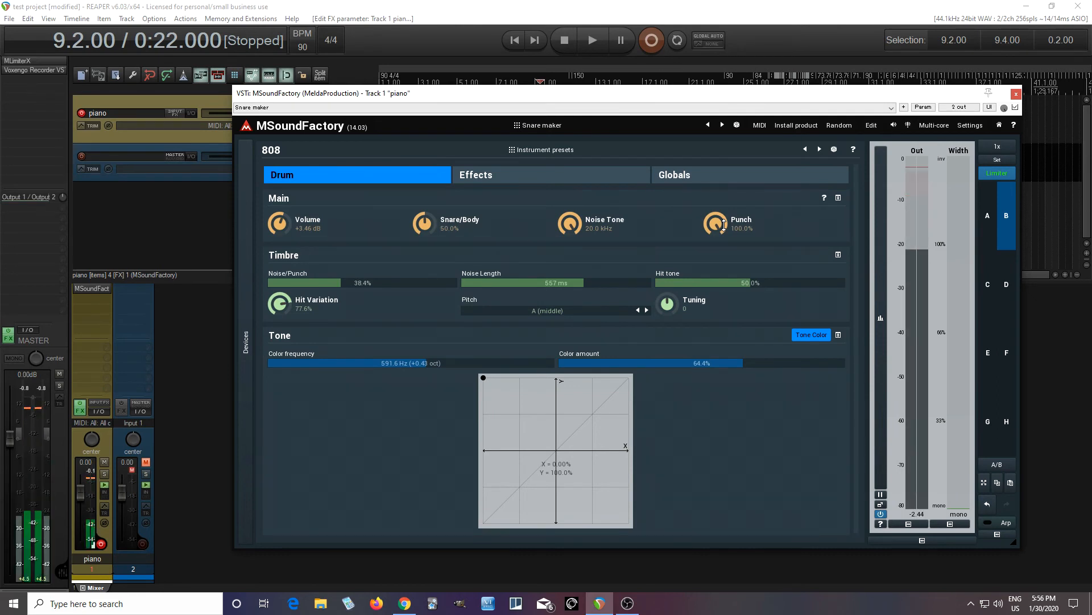
pyautogui.click(705, 175)
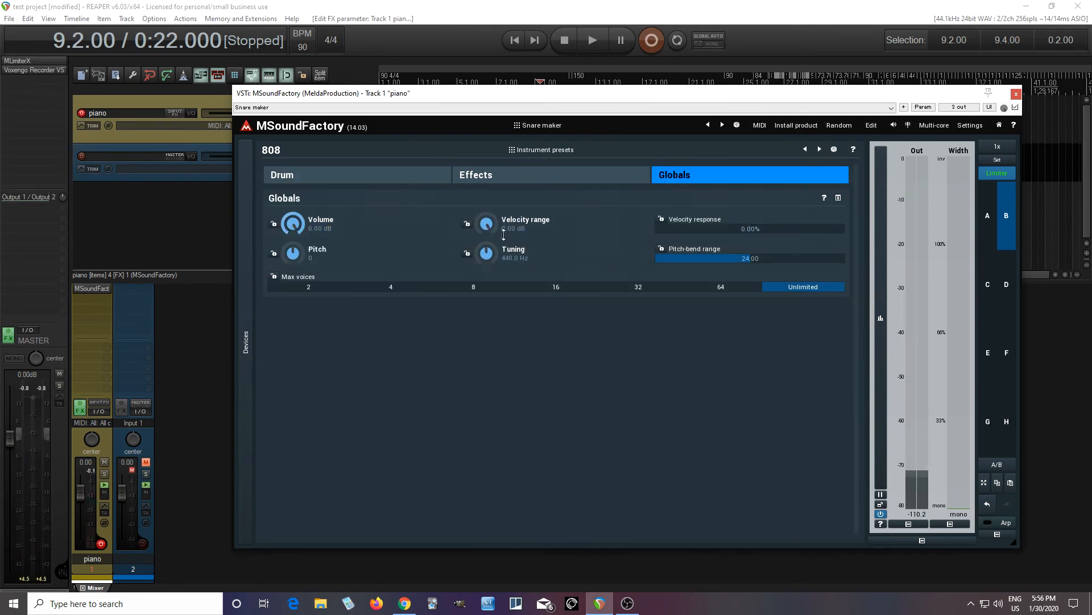
pyautogui.moveTo(487, 224); pyautogui.dragTo(516, 243)
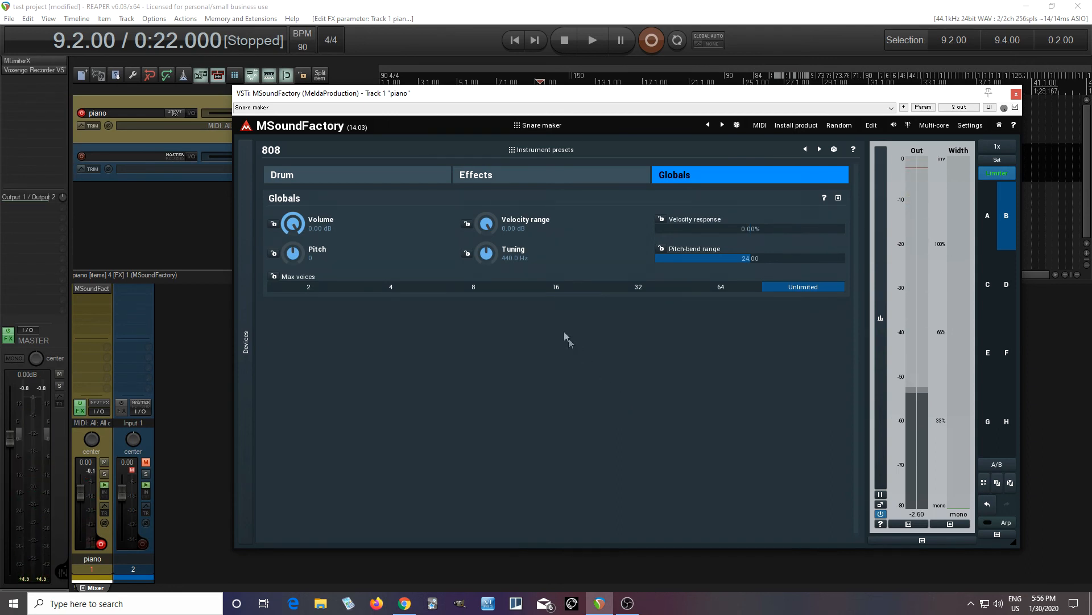
pyautogui.moveTo(491, 226); pyautogui.dragTo(490, 221)
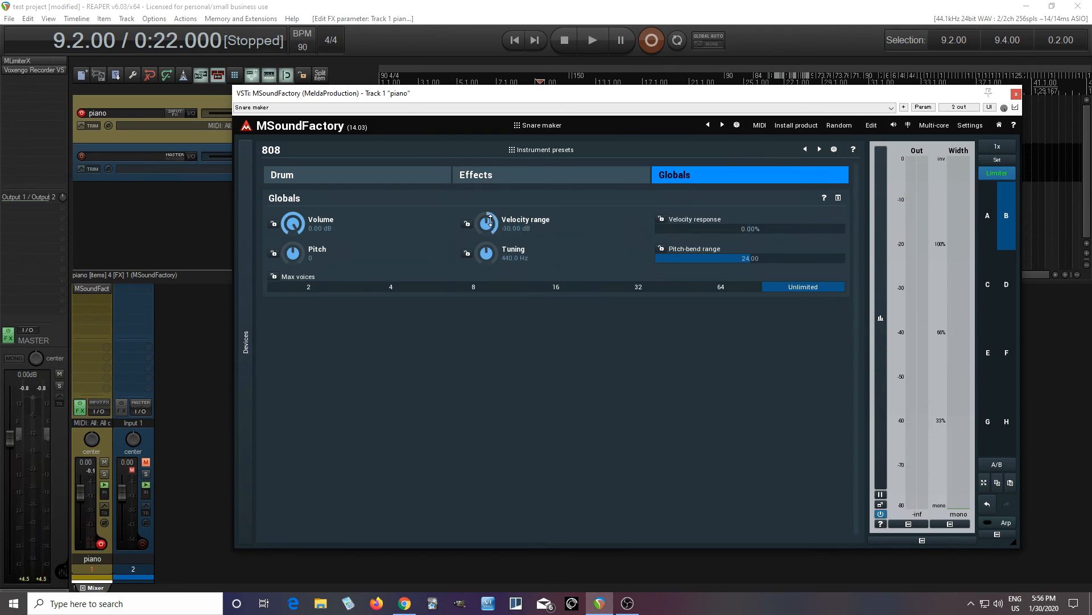
# Set Hit Variation to 0% in the drum controls, keeping the tone pad's point at X 0%, Y 100%
pyautogui.click(381, 179)
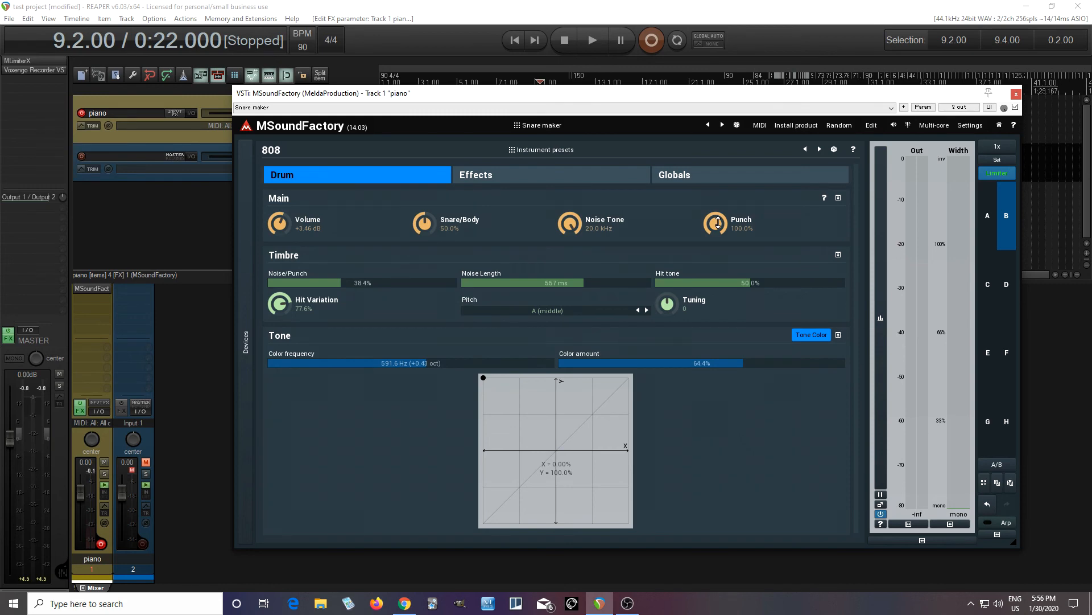
pyautogui.moveTo(283, 306); pyautogui.dragTo(282, 364)
pyautogui.moveTo(483, 378)
pyautogui.mouseDown()
pyautogui.moveTo(592, 422)
pyautogui.moveTo(601, 493)
pyautogui.moveTo(499, 424)
pyautogui.moveTo(490, 376)
pyautogui.mouseUp()
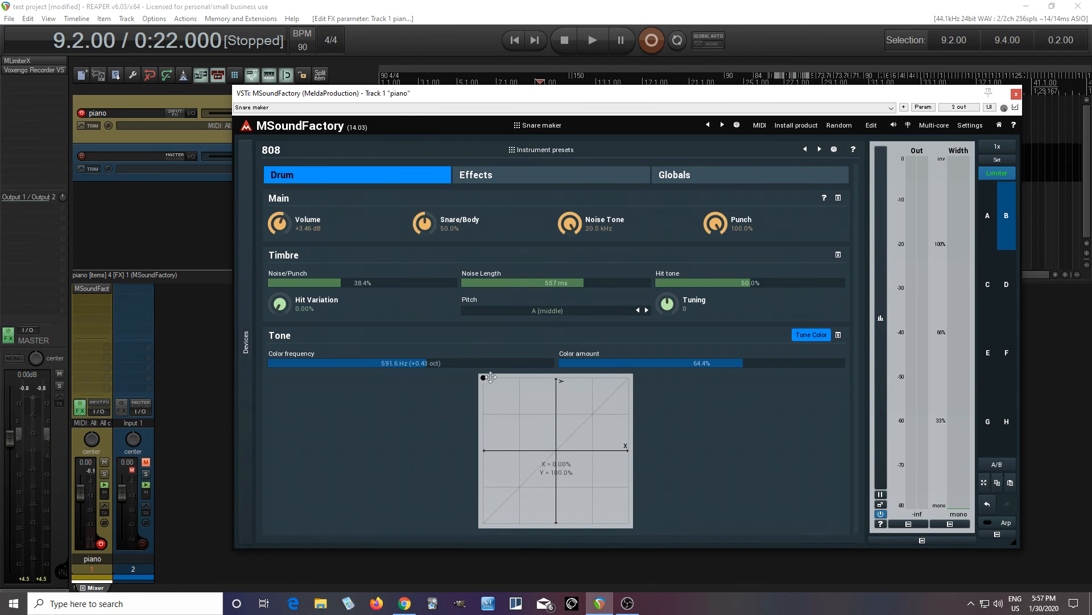